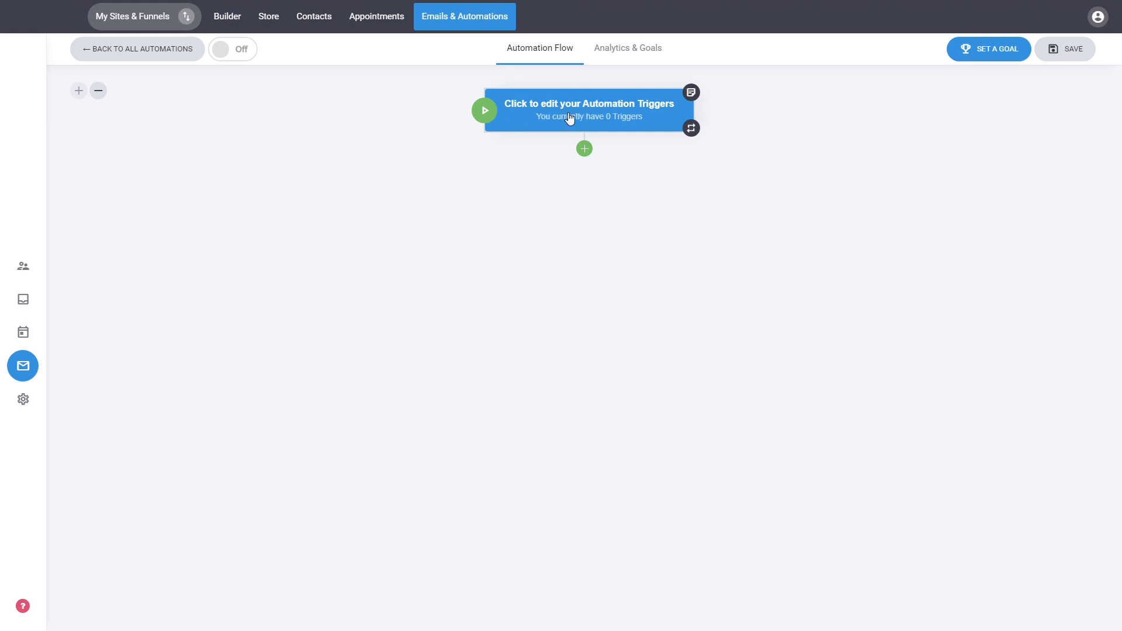
Add an automation trigger that starts the flow when a contact is added to the Default list
{"action": "left_click", "coordinate": [572, 117]}
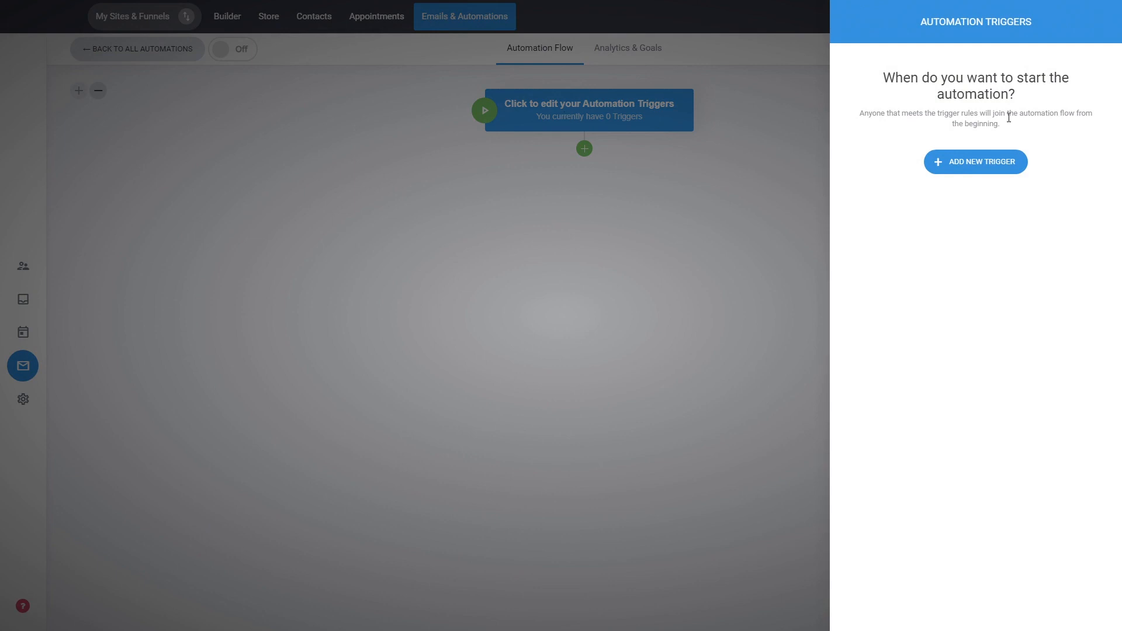
{"action": "left_click", "coordinate": [987, 162]}
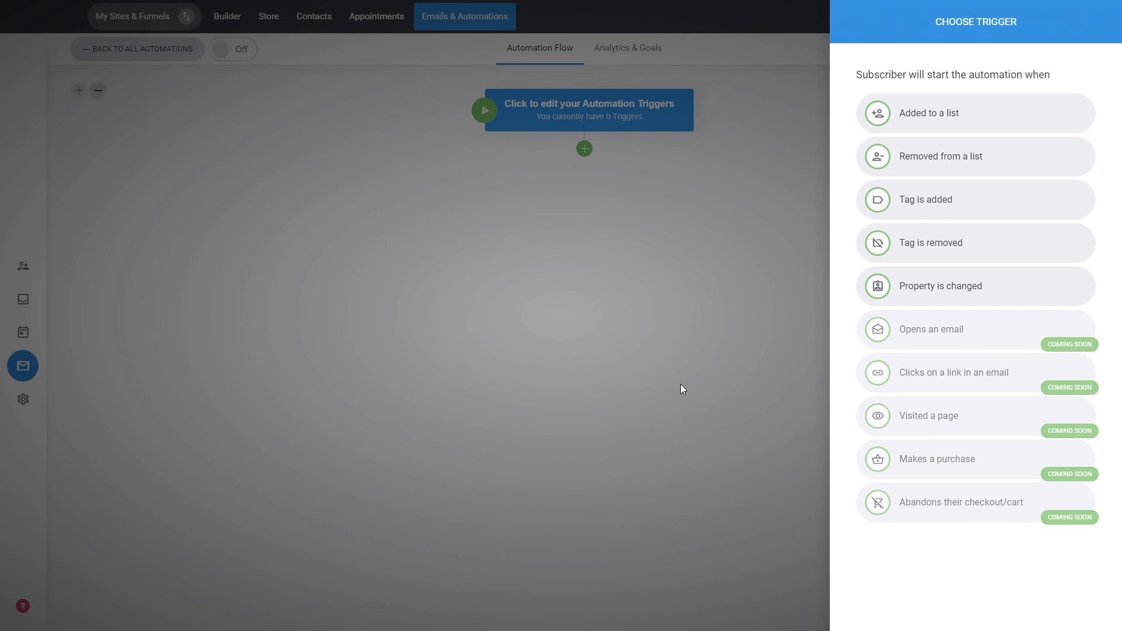
{"action": "left_click", "coordinate": [951, 111]}
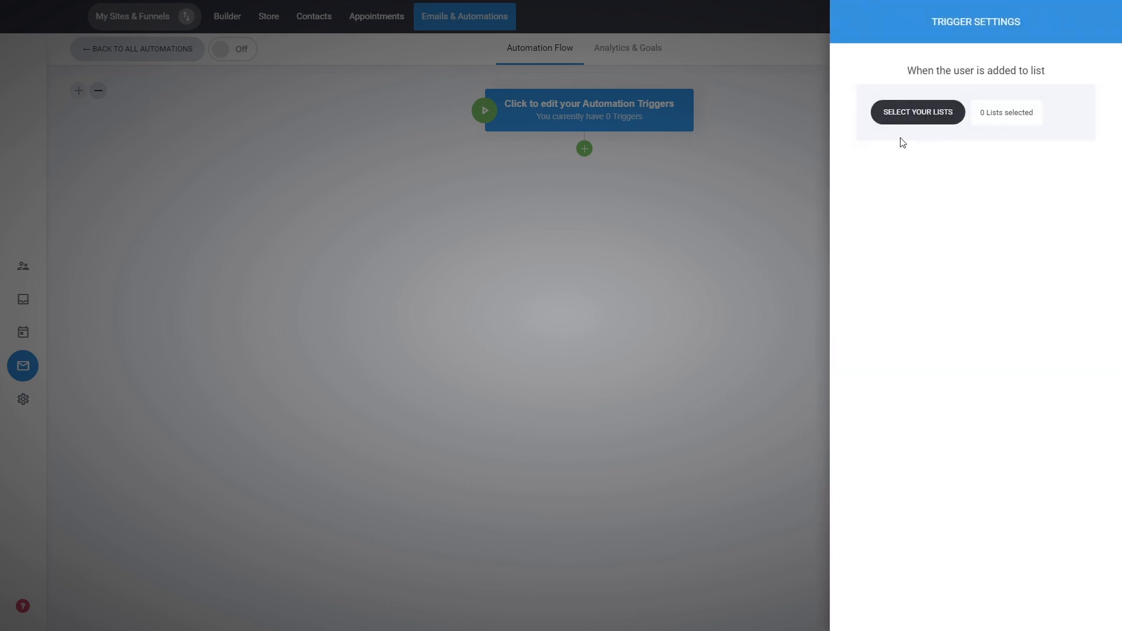
{"action": "left_click", "coordinate": [931, 114]}
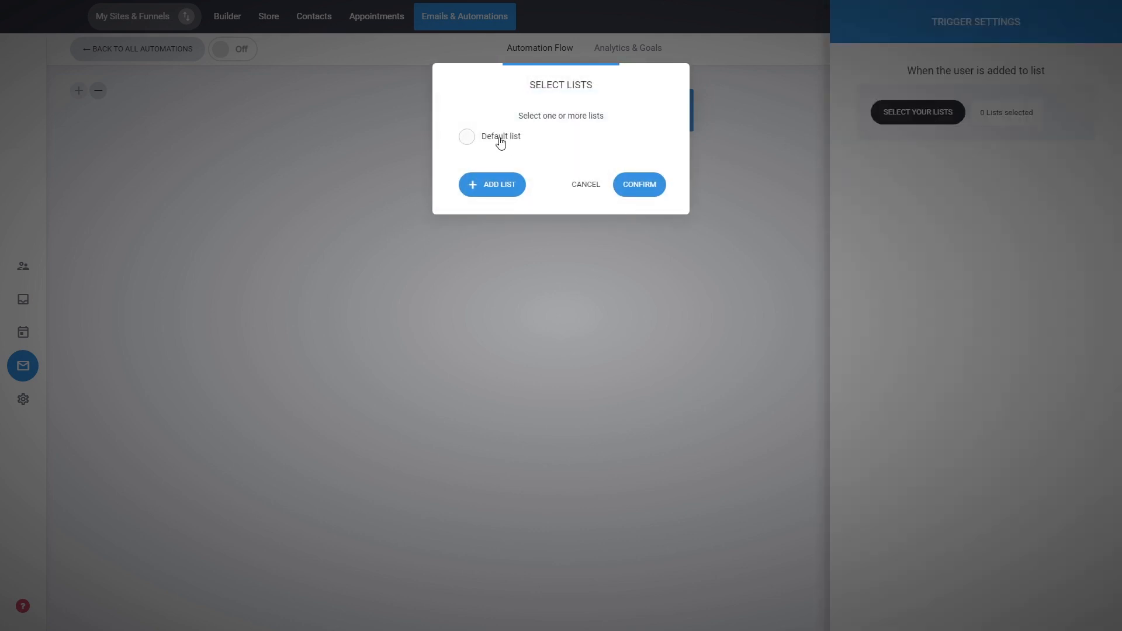
{"action": "left_click", "coordinate": [500, 142]}
{"action": "left_click", "coordinate": [634, 184]}
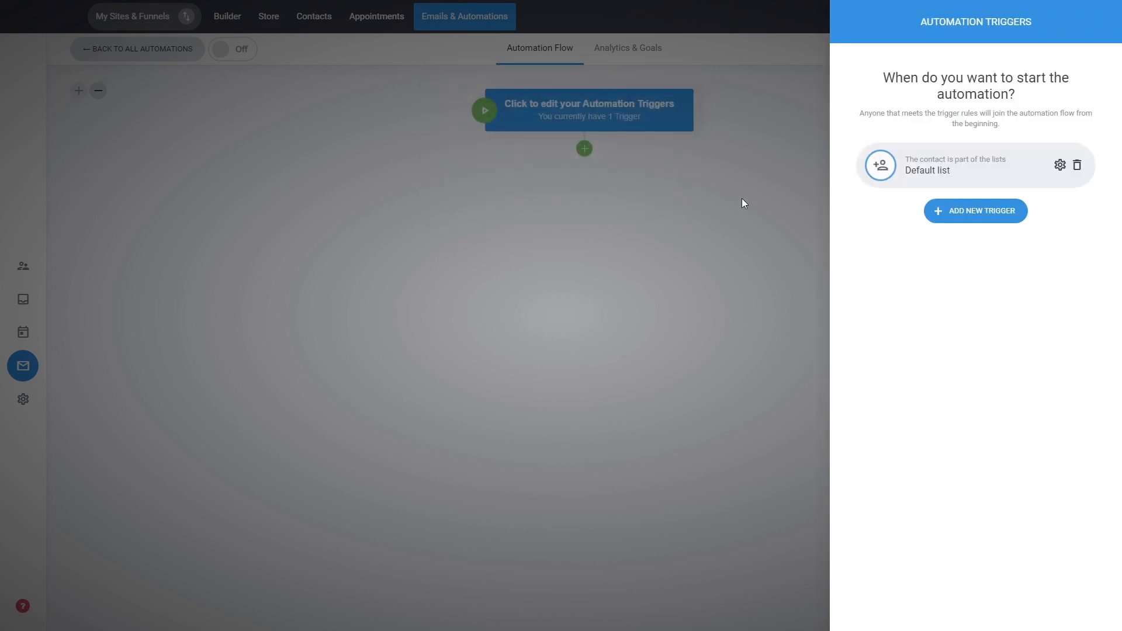
{"action": "left_click", "coordinate": [742, 204]}
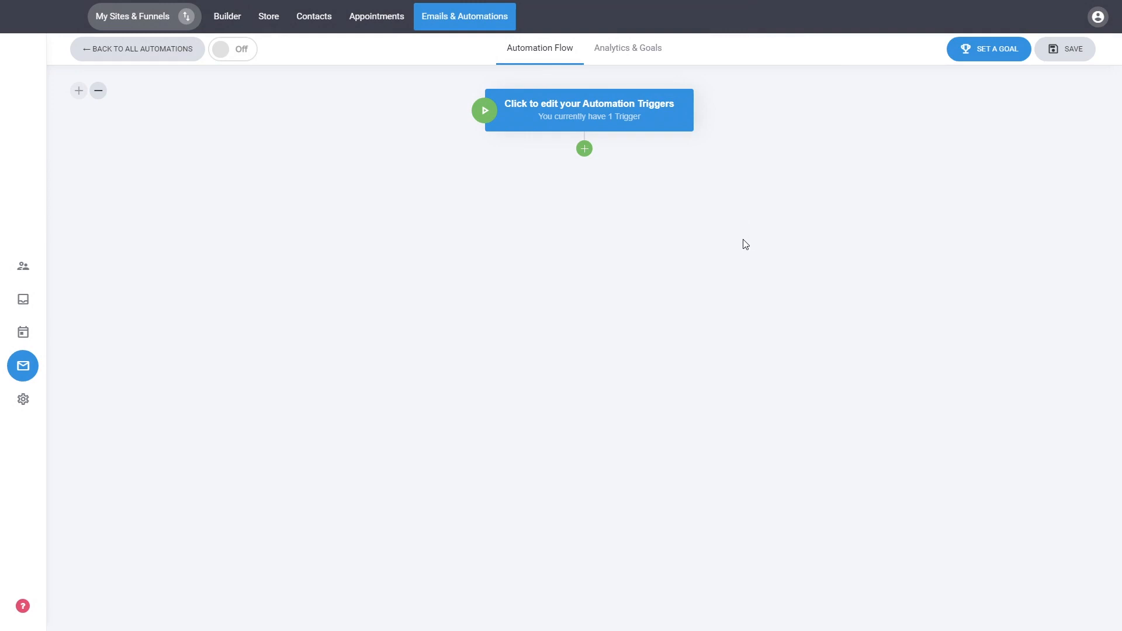
Add a Send Email step below the trigger and enter 111 as the email subject
{"action": "left_click", "coordinate": [584, 150]}
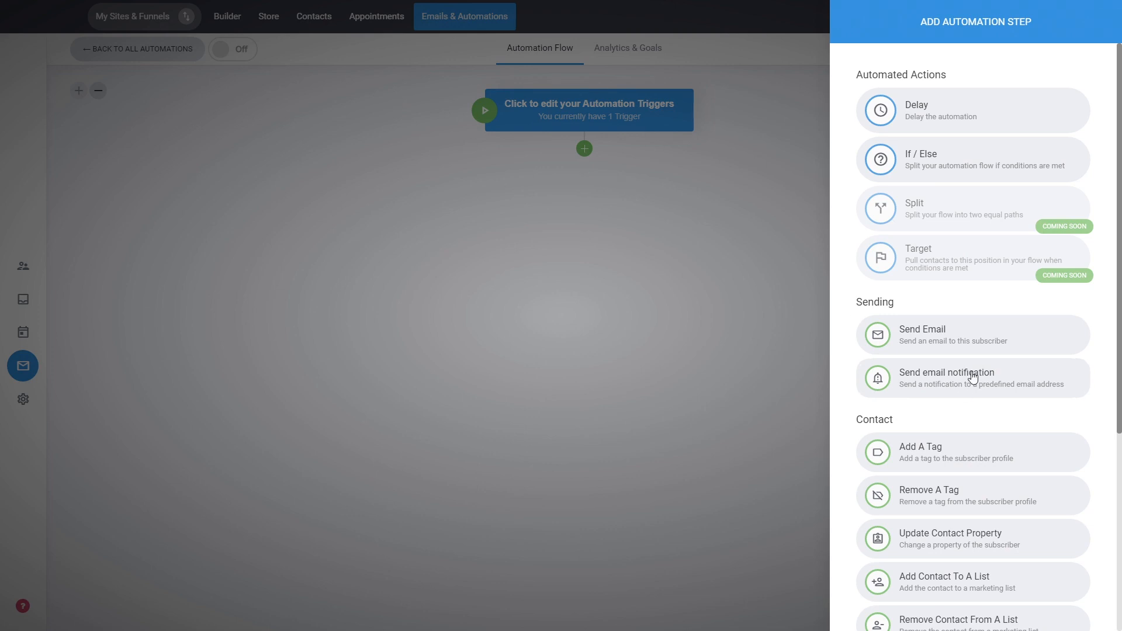
{"action": "left_click", "coordinate": [974, 326]}
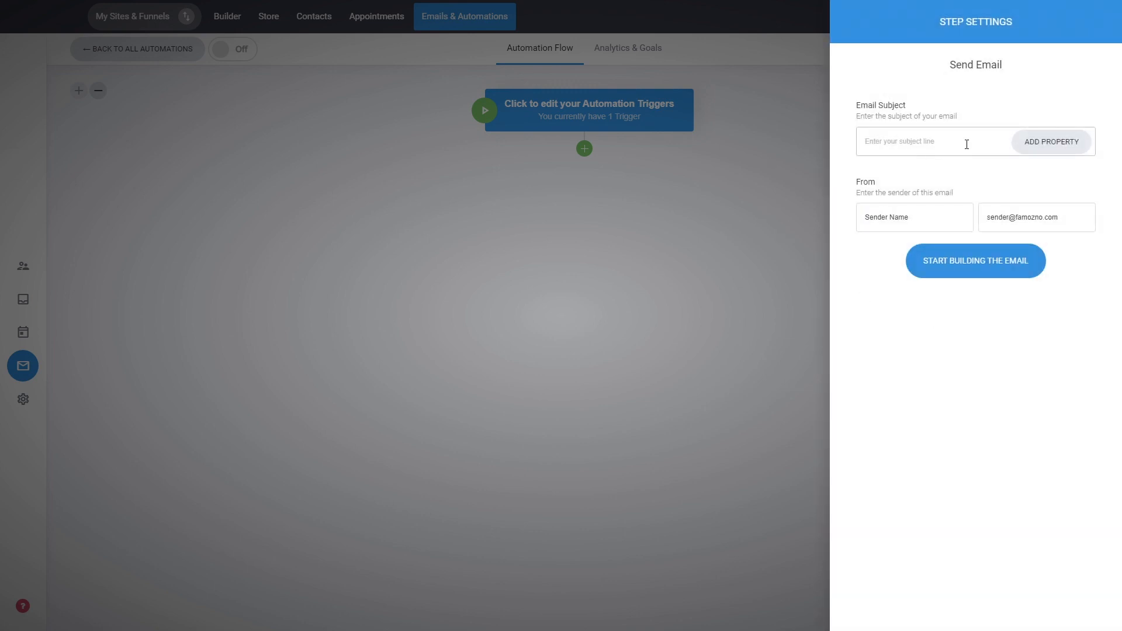
{"action": "left_click", "coordinate": [967, 144]}
{"action": "type", "text": "111"}
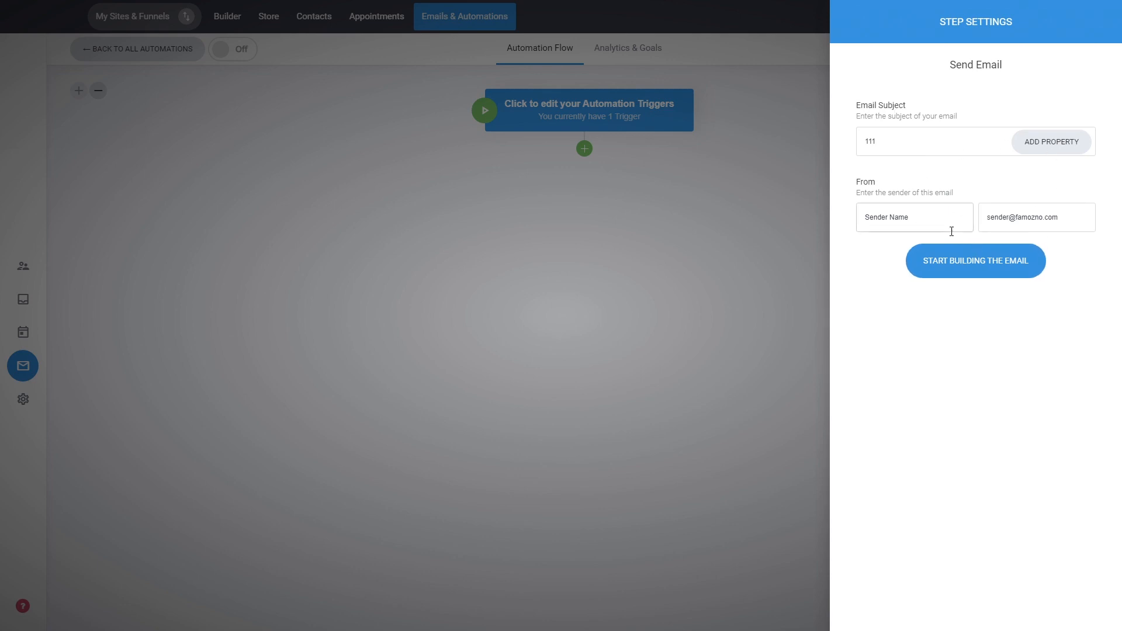
Build the email from the "Hey, welcome to our newsletter!" template, save the design and close the step settings
{"action": "left_click", "coordinate": [981, 272]}
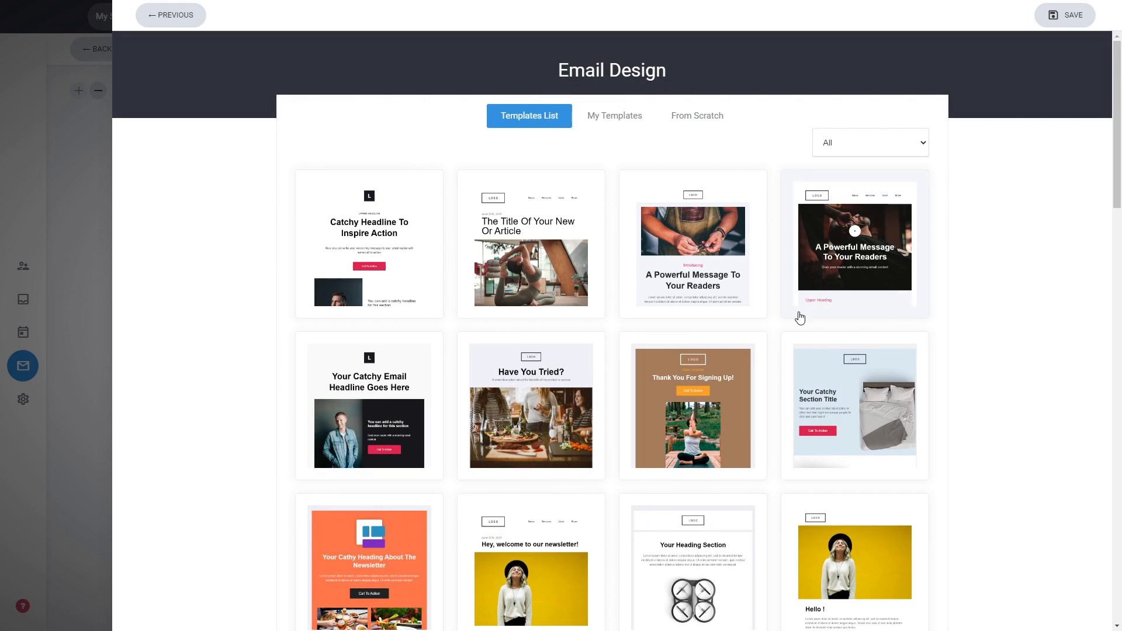
{"action": "scroll", "coordinate": [918, 338], "scroll_direction": "down", "scroll_amount": 3}
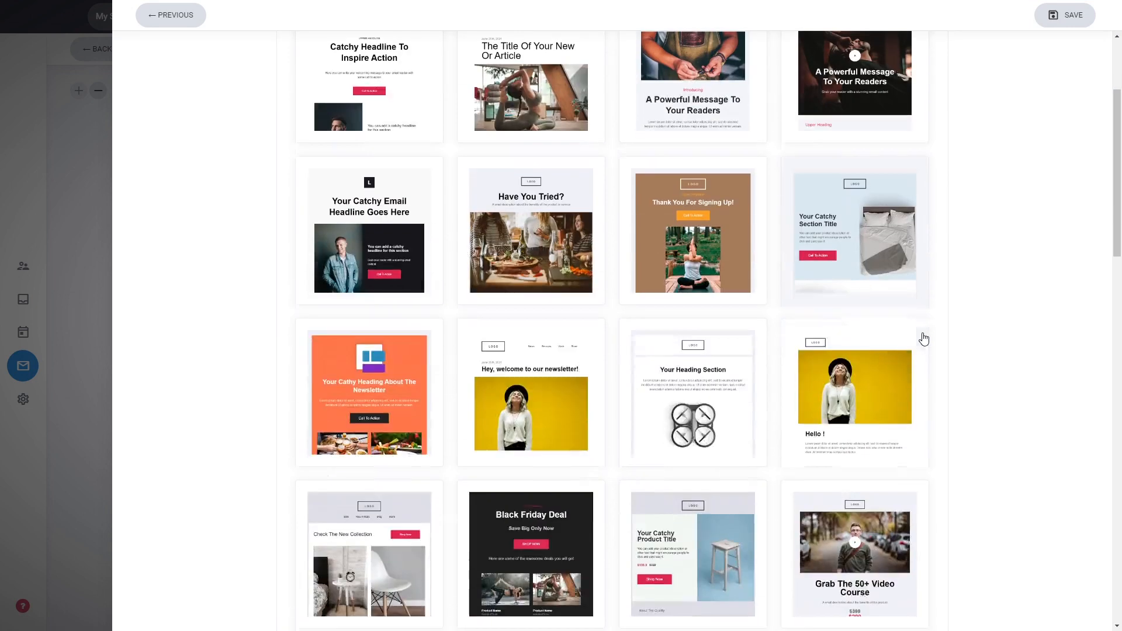
{"action": "left_click", "coordinate": [569, 390]}
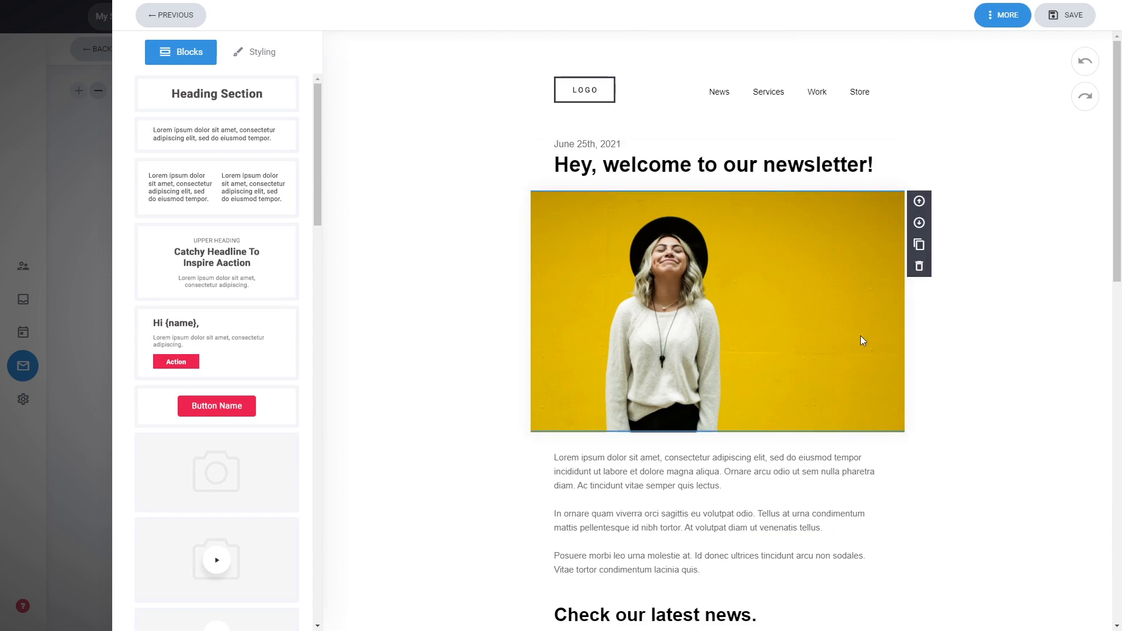
{"action": "scroll", "coordinate": [860, 339], "scroll_direction": "down", "scroll_amount": 5}
{"action": "scroll", "coordinate": [859, 342], "scroll_direction": "up", "scroll_amount": 5}
{"action": "scroll", "coordinate": [803, 325], "scroll_direction": "down", "scroll_amount": 5}
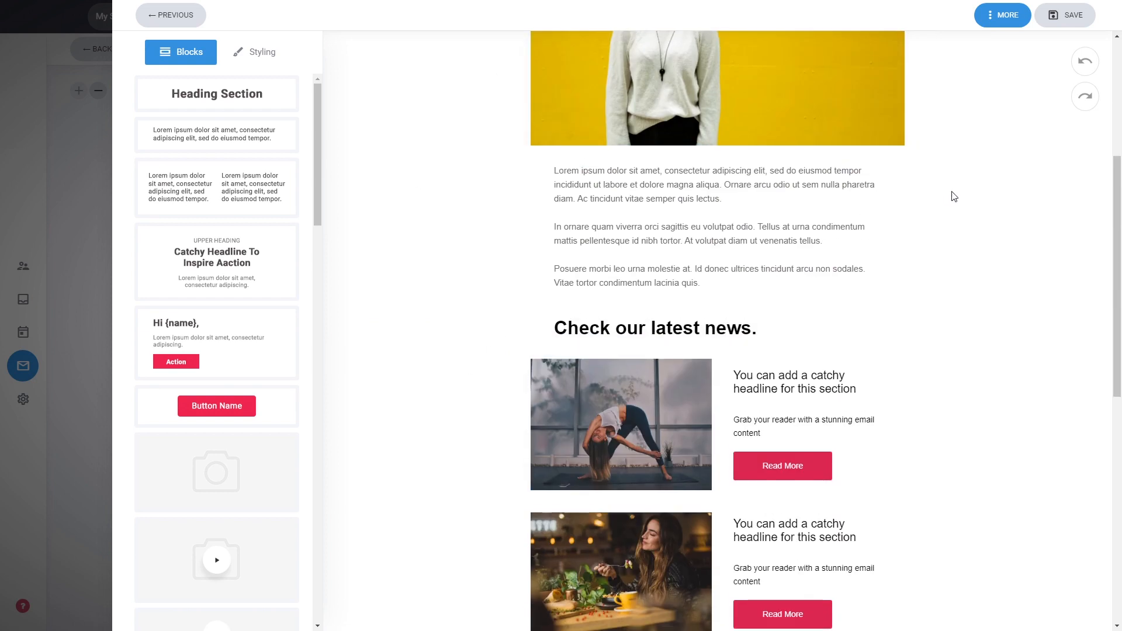
{"action": "scroll", "coordinate": [954, 197], "scroll_direction": "up", "scroll_amount": 5}
{"action": "left_click", "coordinate": [1061, 16]}
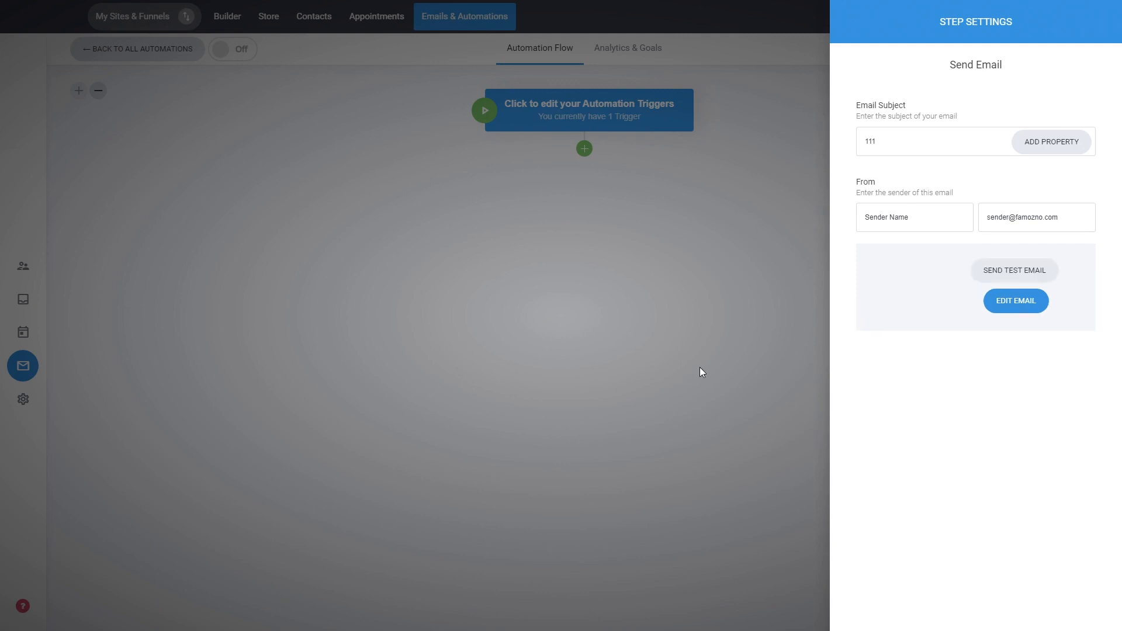
{"action": "left_click", "coordinate": [693, 297]}
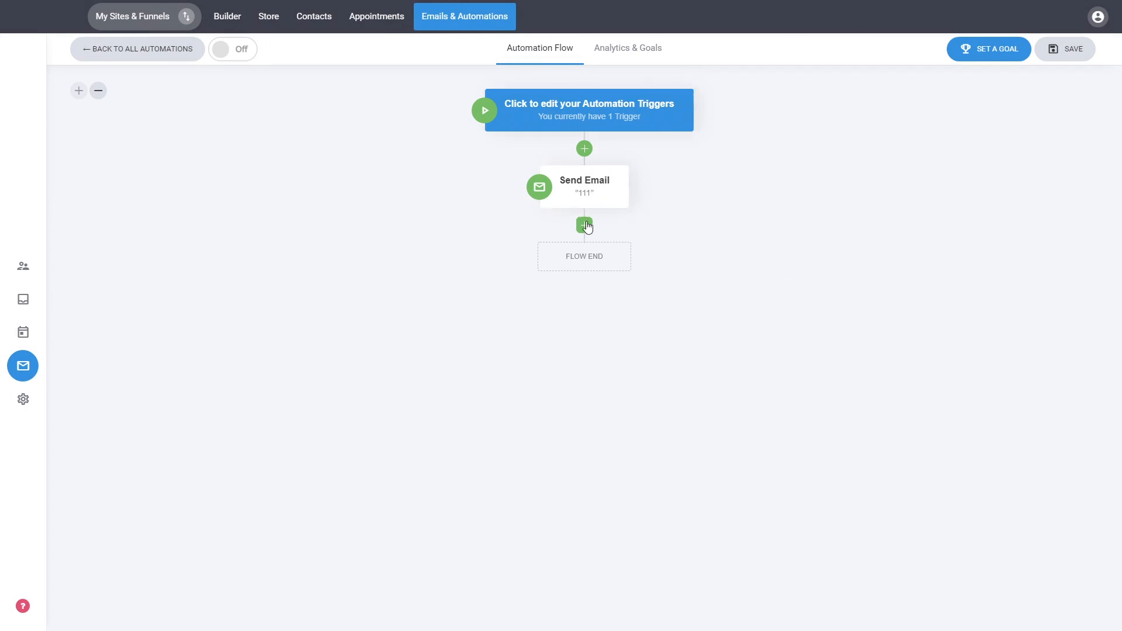
Insert a Delay step with a specific amount of time, 10 minutes, between the trigger and the Send Email step
{"action": "left_click", "coordinate": [585, 151]}
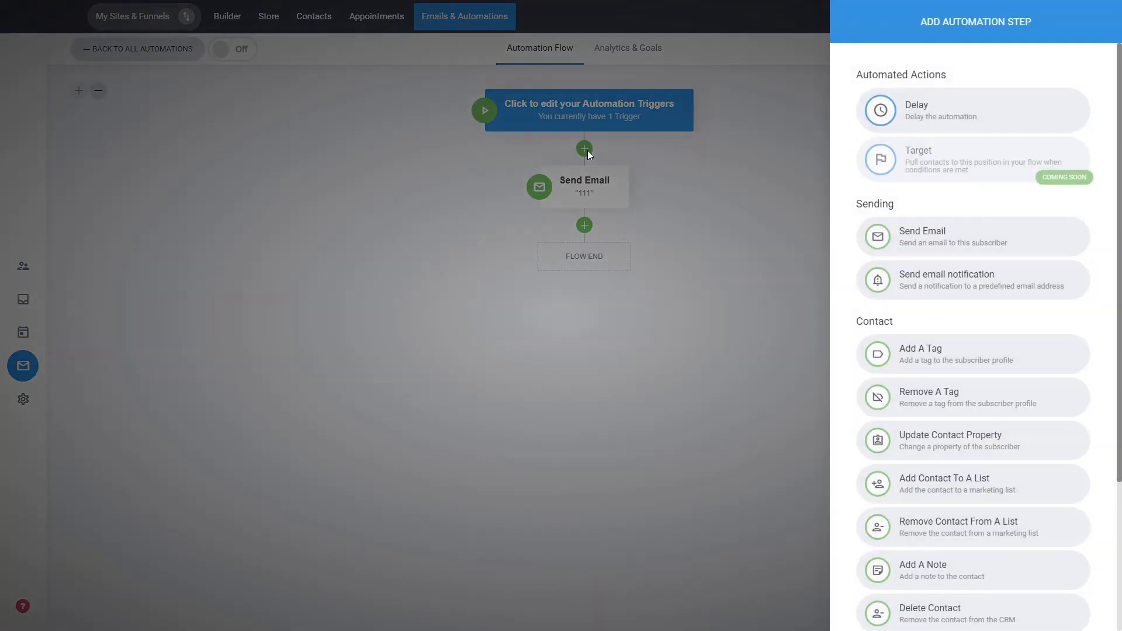
{"action": "left_click", "coordinate": [927, 129]}
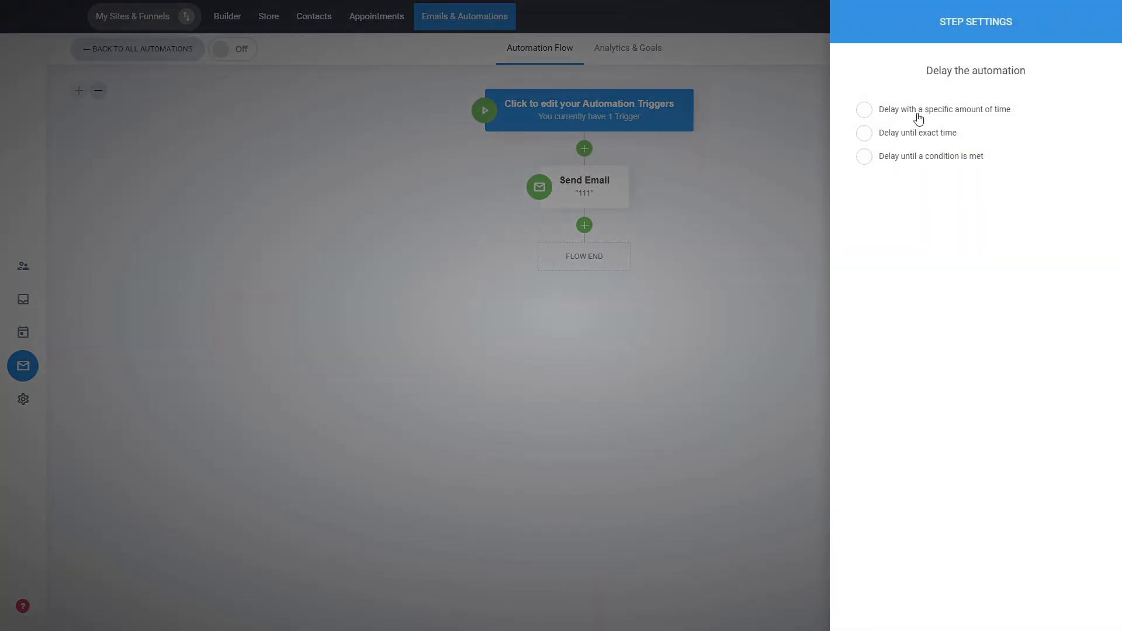
{"action": "left_click", "coordinate": [920, 114]}
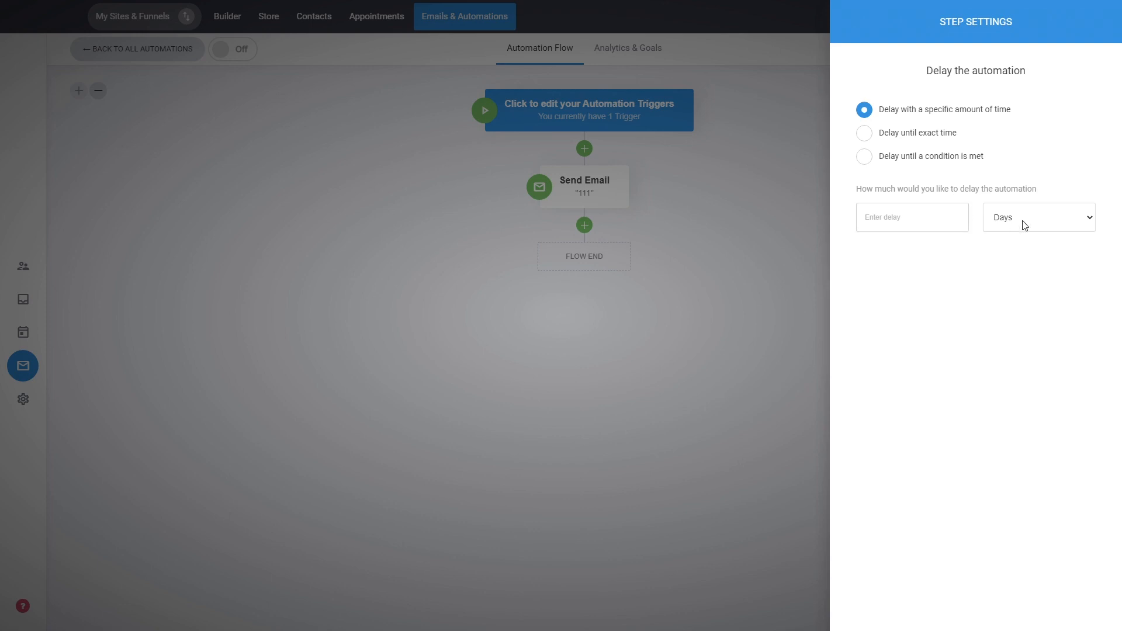
{"action": "left_click", "coordinate": [907, 219]}
{"action": "type", "text": "10"}
{"action": "left_click", "coordinate": [707, 275]}
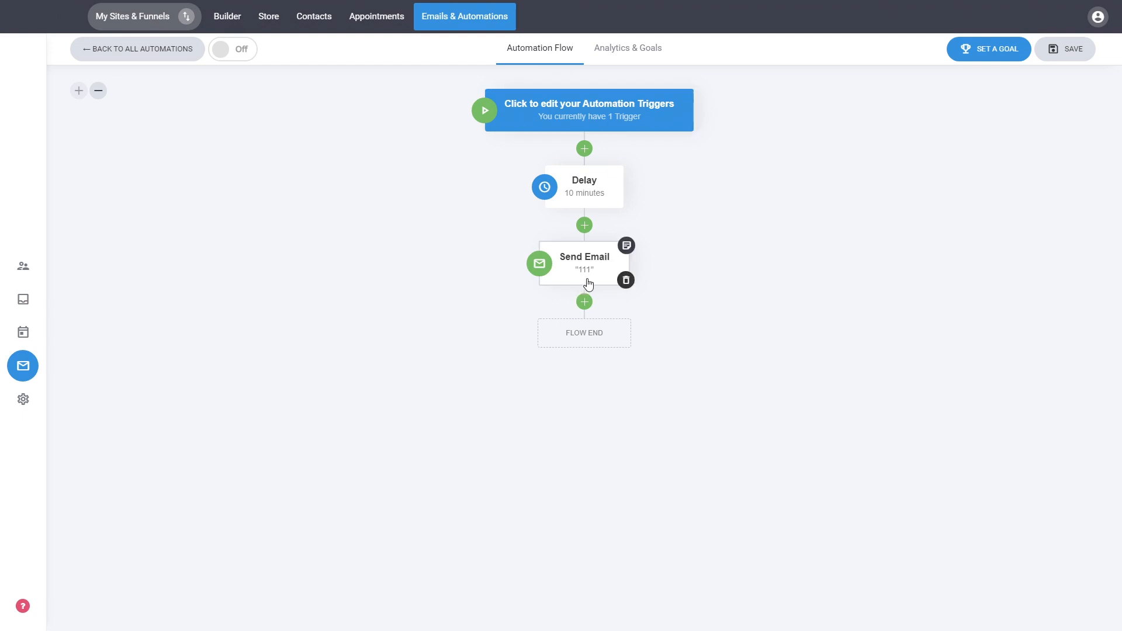
Add an If / Else step after the Send Email step with the condition that the tag is builder user
{"action": "left_click", "coordinate": [584, 302]}
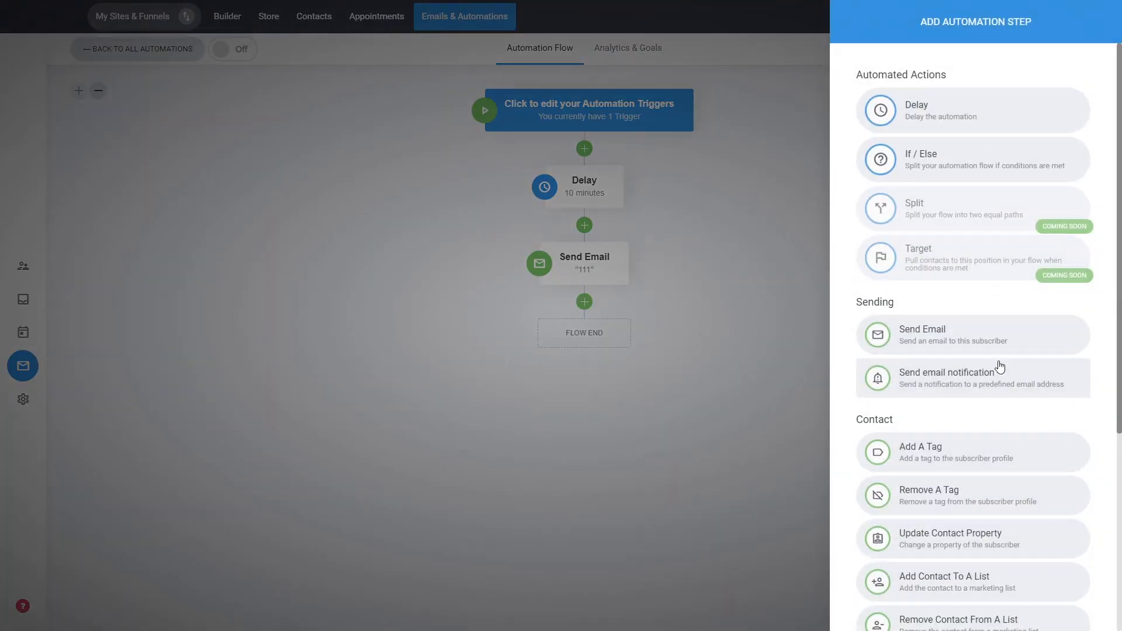
{"action": "scroll", "coordinate": [995, 358], "scroll_direction": "down", "scroll_amount": 3}
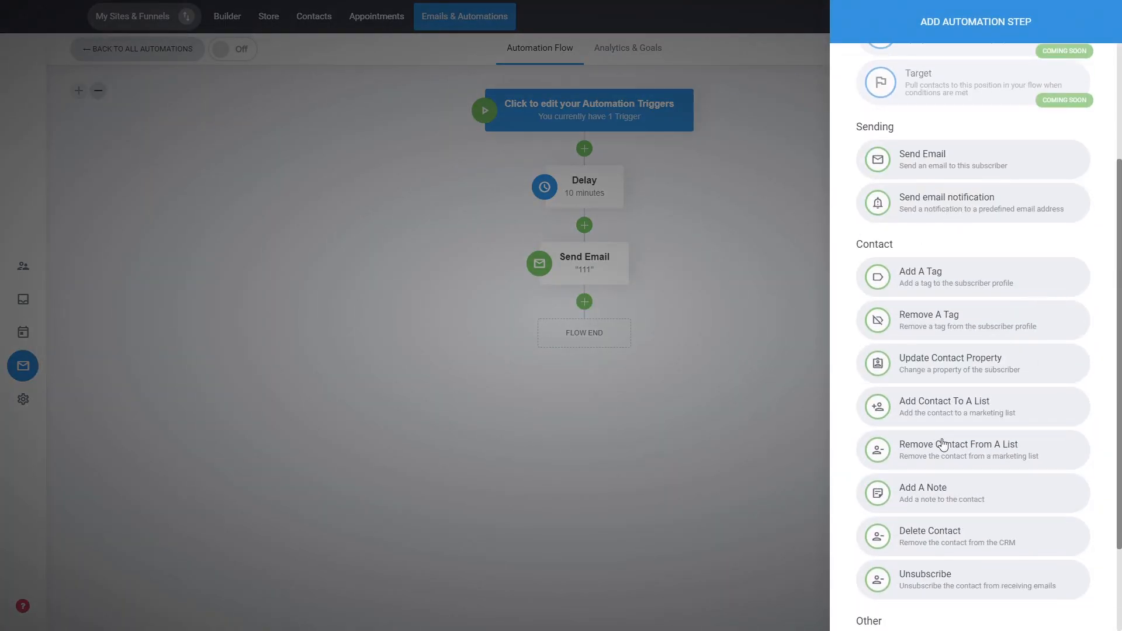
{"action": "scroll", "coordinate": [995, 386], "scroll_direction": "down", "scroll_amount": 1}
{"action": "scroll", "coordinate": [995, 386], "scroll_direction": "up", "scroll_amount": 4}
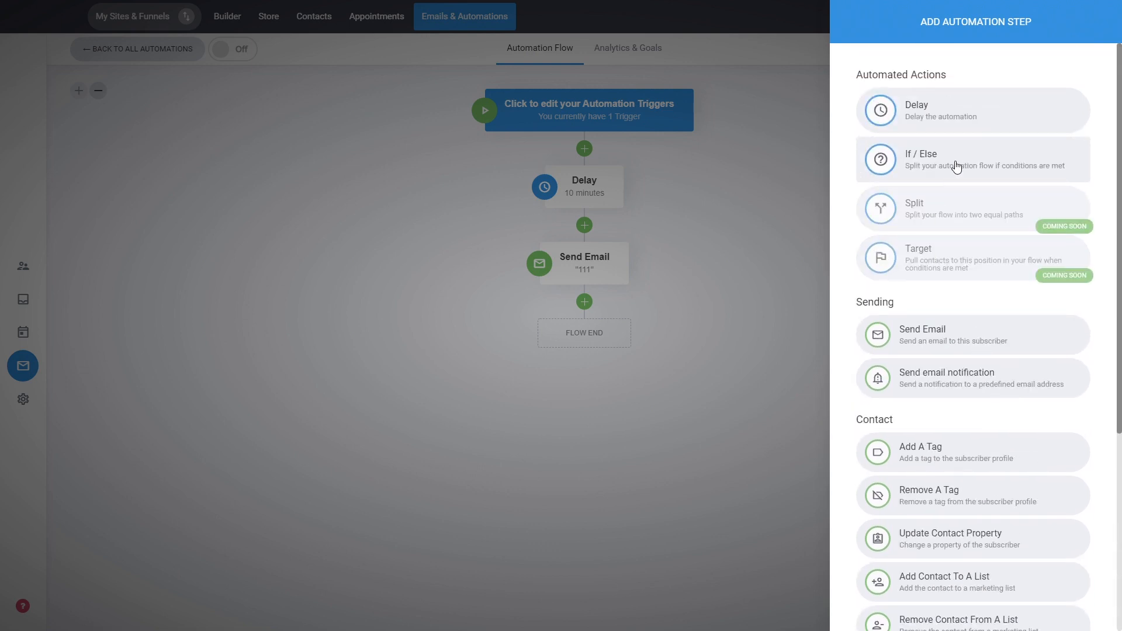
{"action": "left_click", "coordinate": [922, 169]}
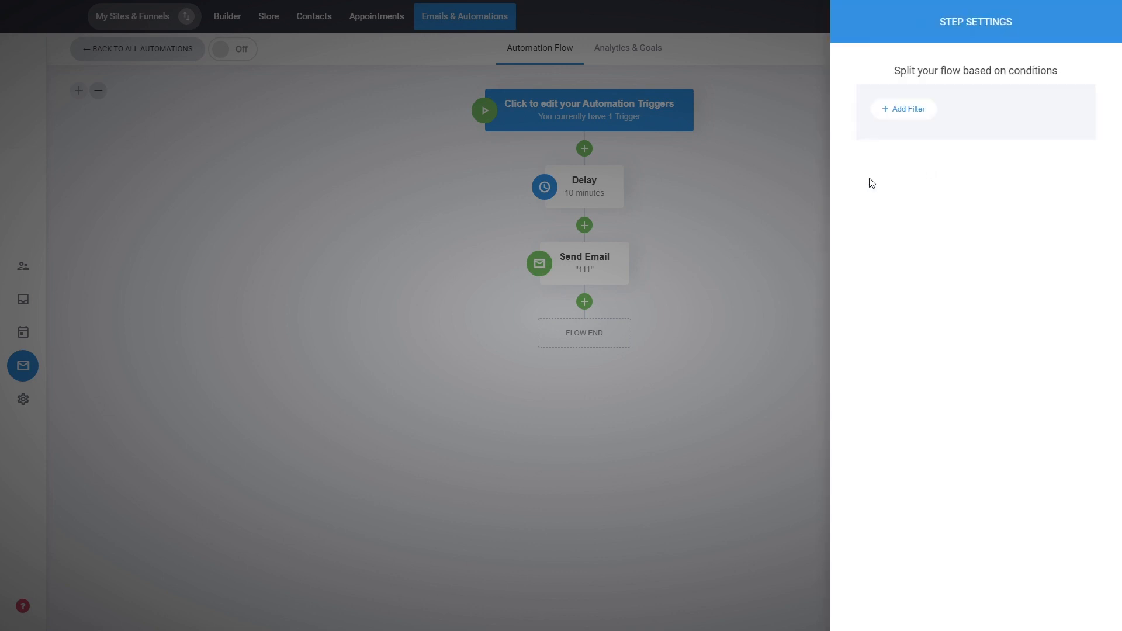
{"action": "left_click", "coordinate": [904, 112]}
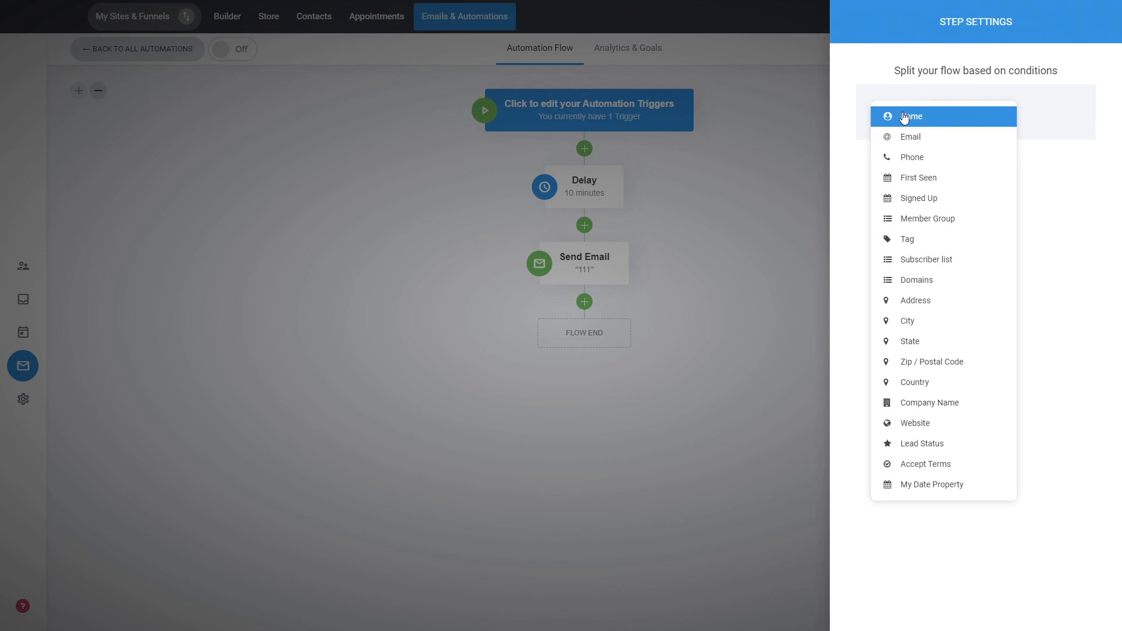
{"action": "left_click", "coordinate": [937, 239]}
{"action": "left_click", "coordinate": [950, 169]}
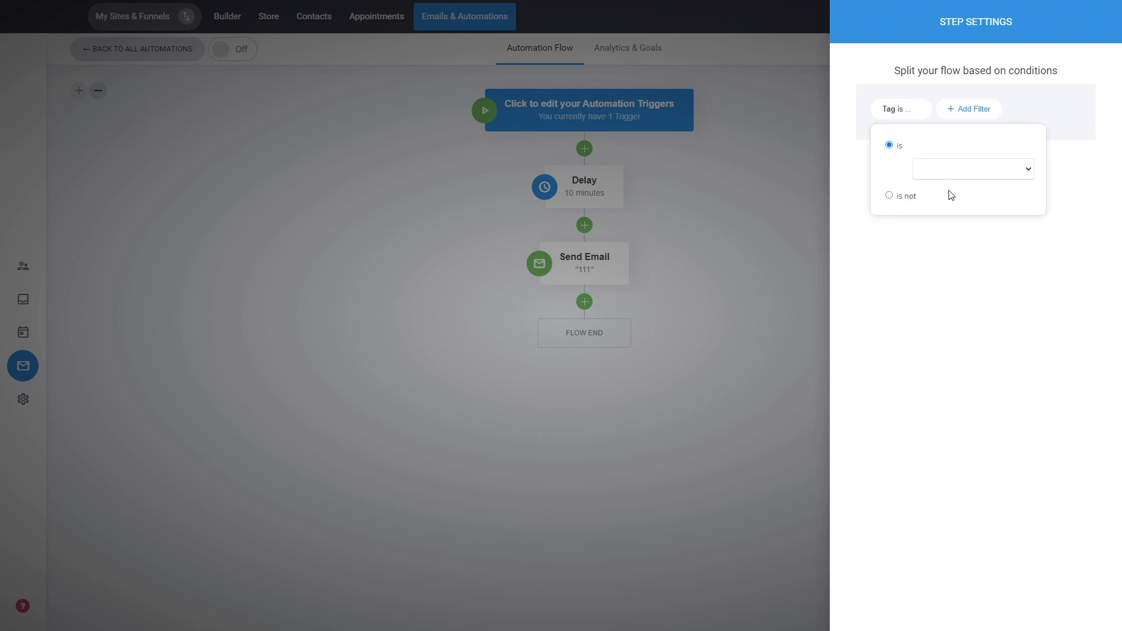
{"action": "left_click", "coordinate": [950, 196]}
{"action": "left_click", "coordinate": [924, 262]}
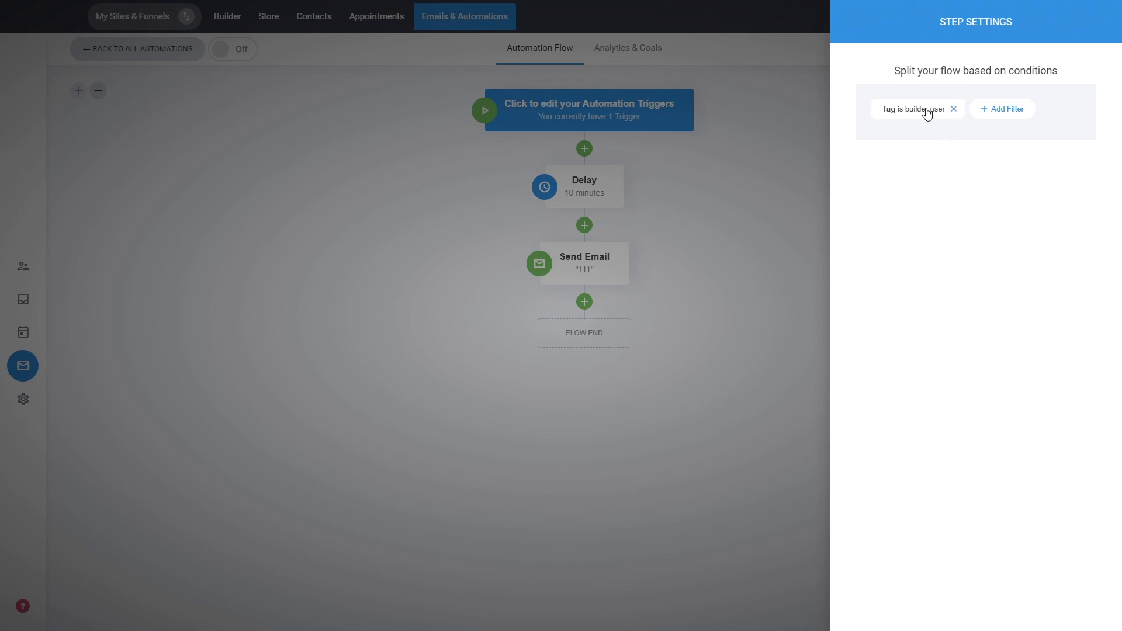
{"action": "left_click", "coordinate": [754, 232]}
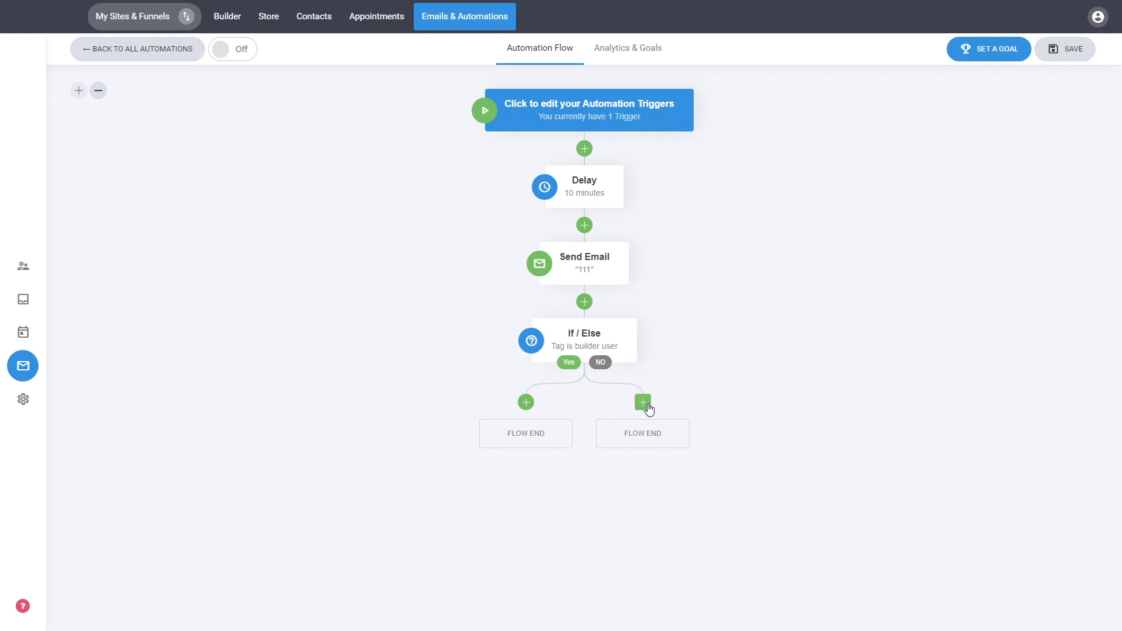
{"action": "left_click", "coordinate": [529, 410]}
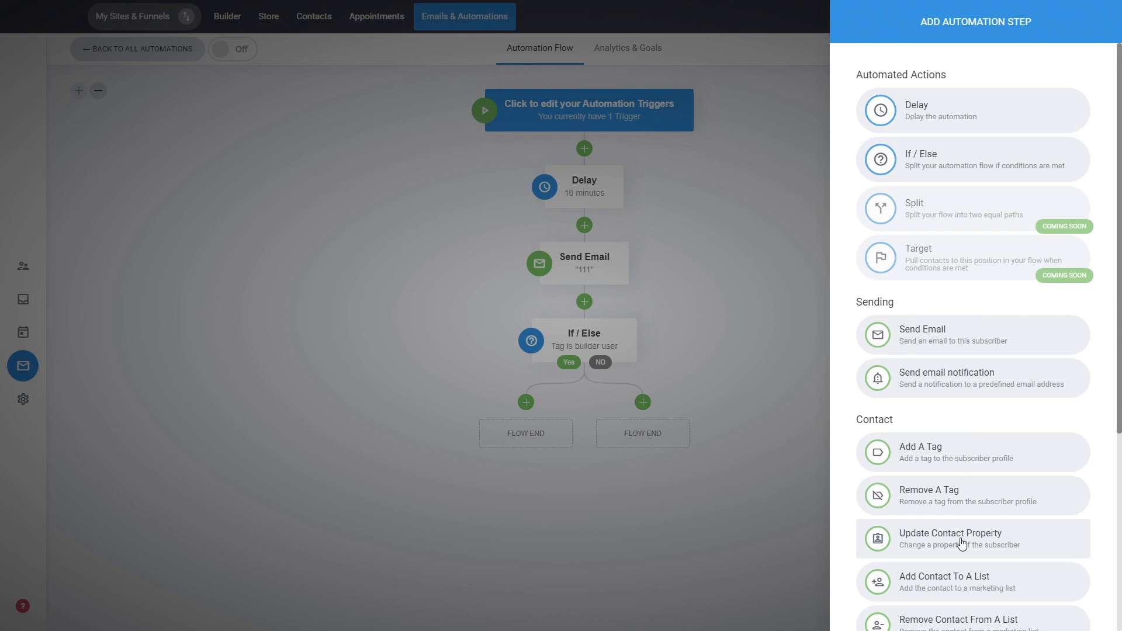
{"action": "scroll", "coordinate": [962, 543], "scroll_direction": "down", "scroll_amount": 2}
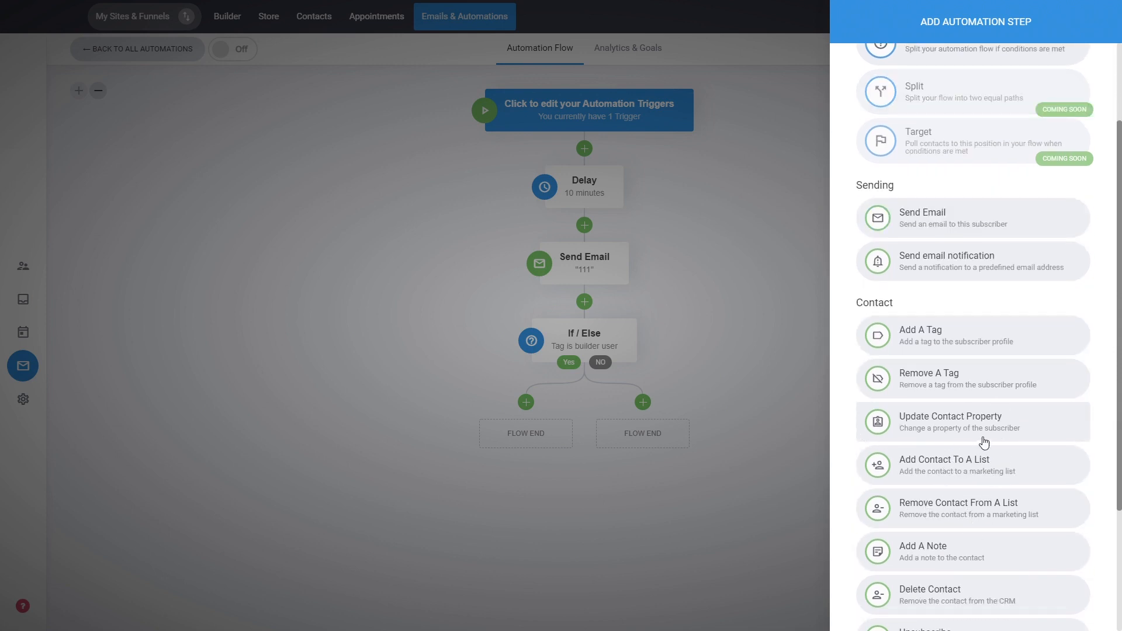
{"action": "scroll", "coordinate": [985, 443], "scroll_direction": "up", "scroll_amount": 2}
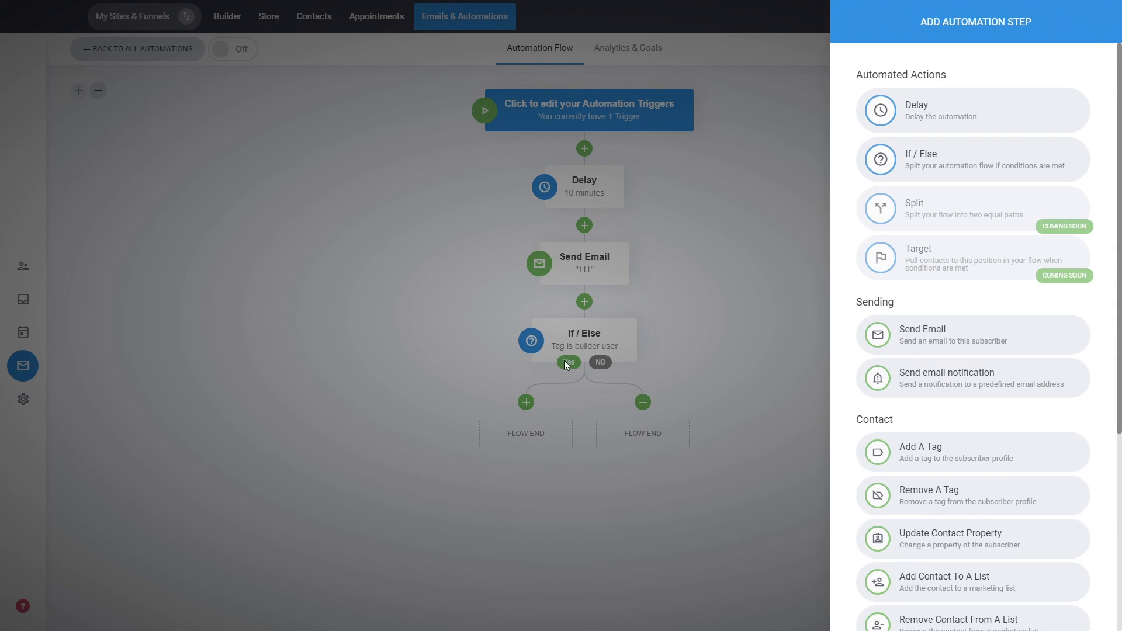
{"action": "left_click", "coordinate": [671, 415]}
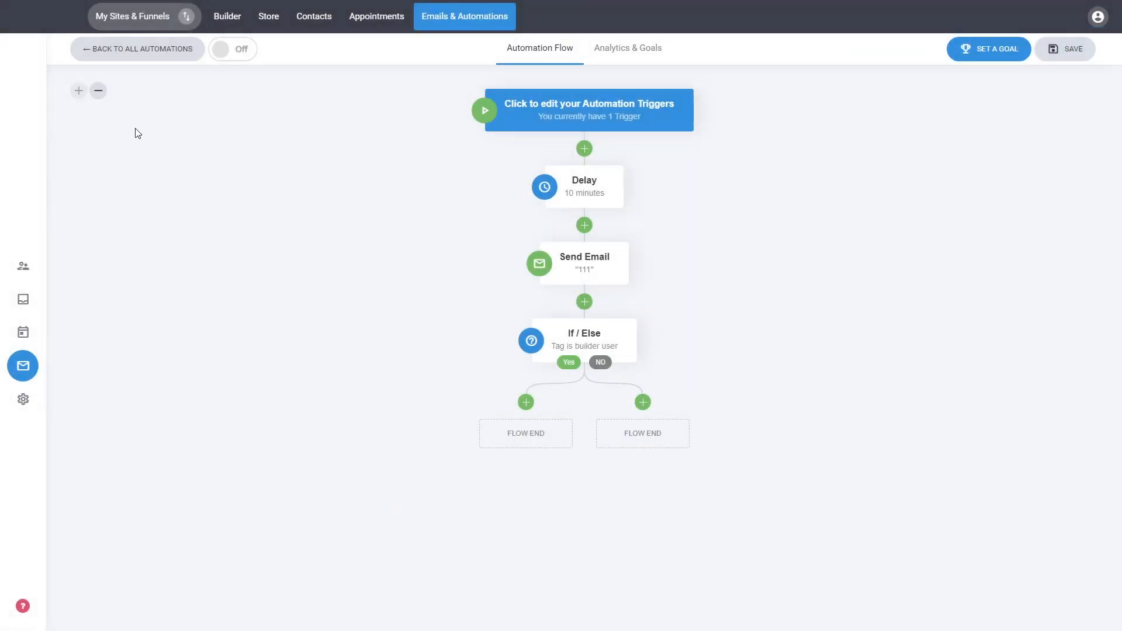
{"action": "left_click", "coordinate": [100, 96]}
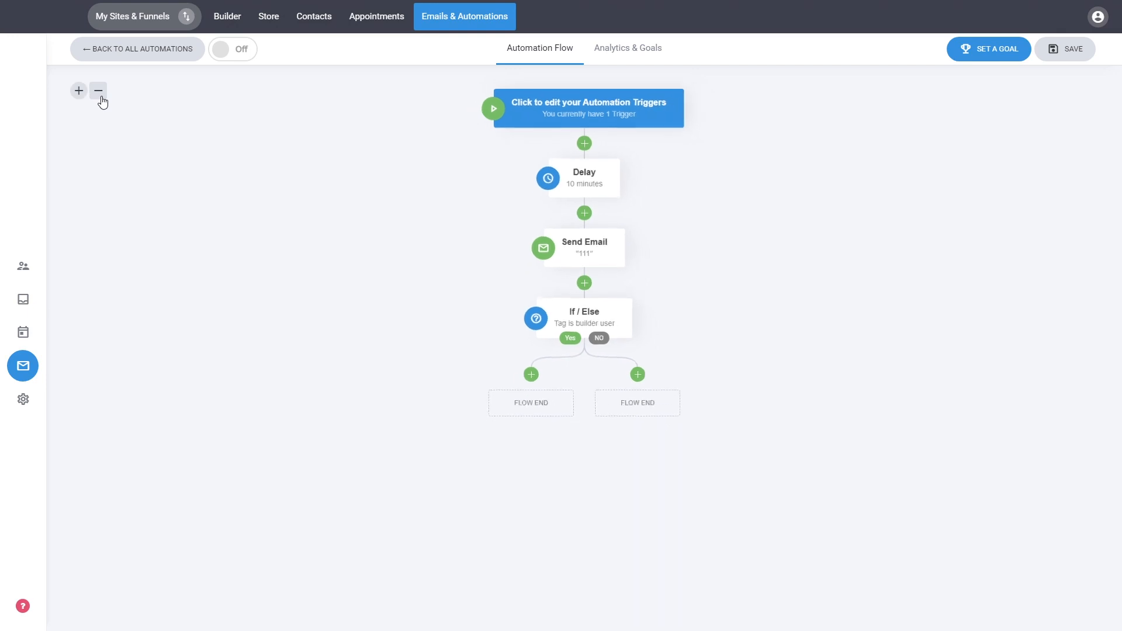
{"action": "left_click", "coordinate": [102, 103]}
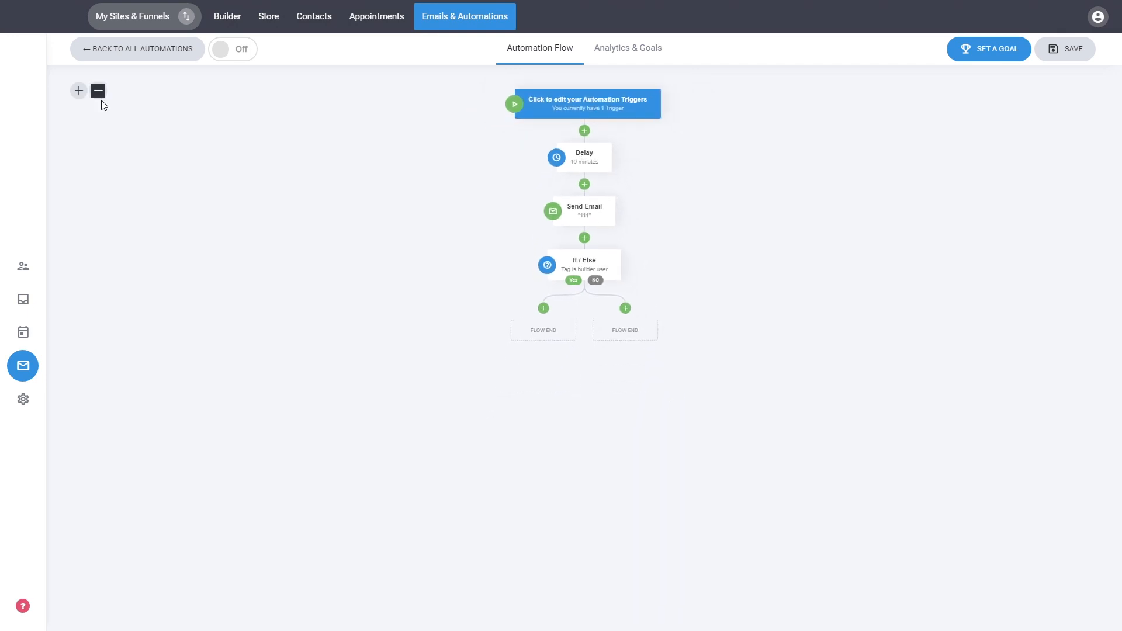
{"action": "mouse_move", "coordinate": [581, 157]}
{"action": "left_click", "coordinate": [79, 92]}
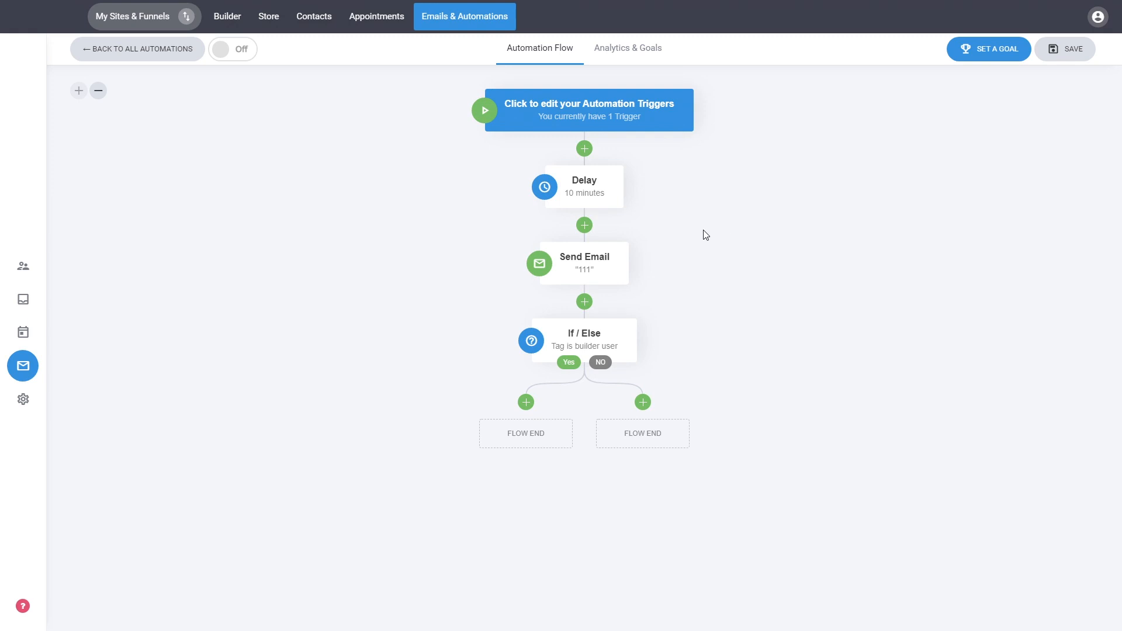
Review the automation's trigger settings and close them
{"action": "left_click", "coordinate": [594, 111]}
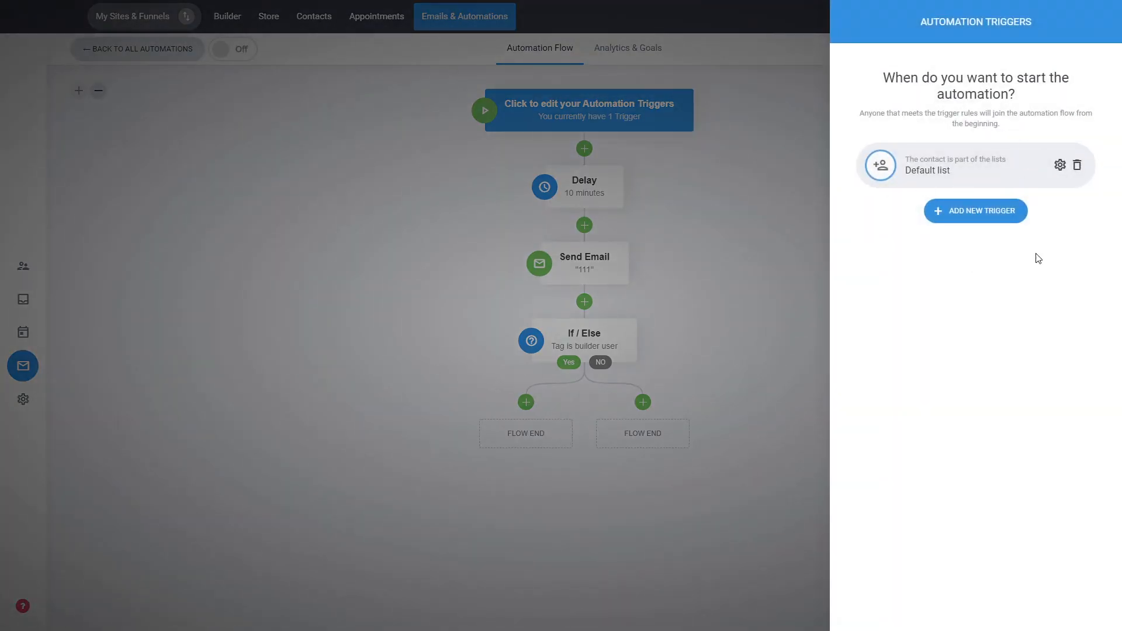
{"action": "left_click", "coordinate": [787, 236]}
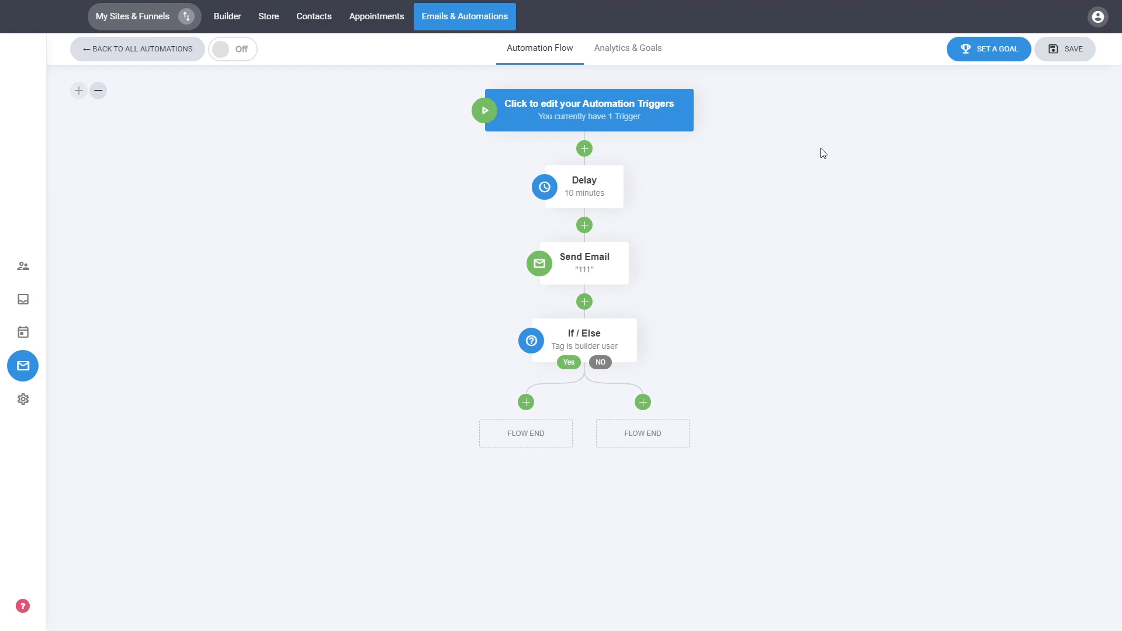
Set an automation goal that is reached when a tag is added, using a newly created tag named Purchased
{"action": "left_click", "coordinate": [995, 59]}
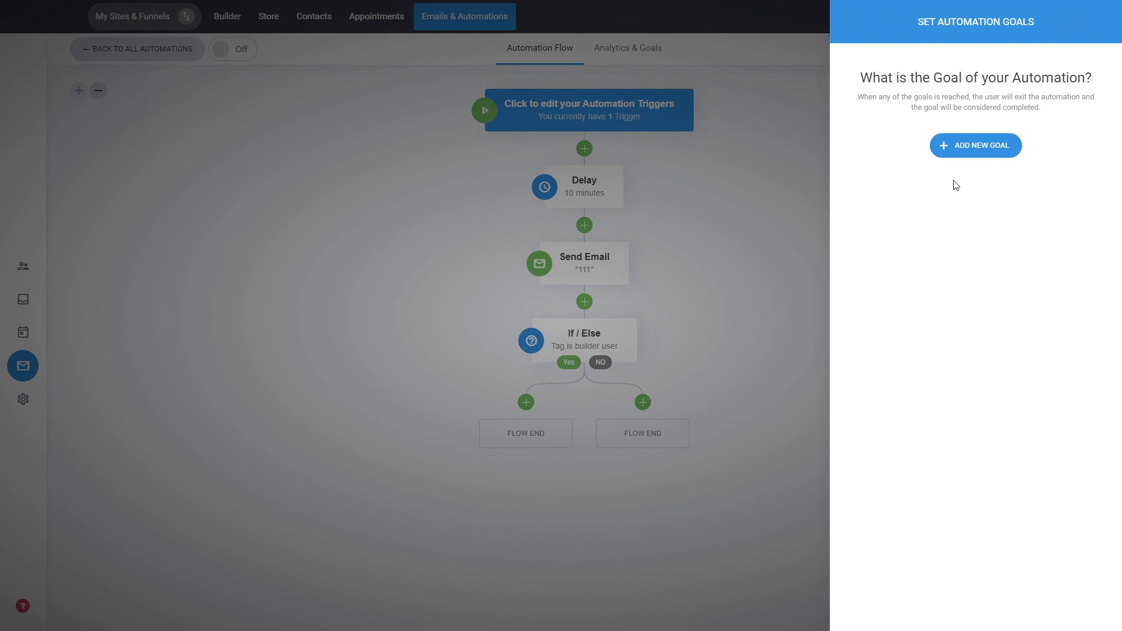
{"action": "left_click", "coordinate": [969, 153]}
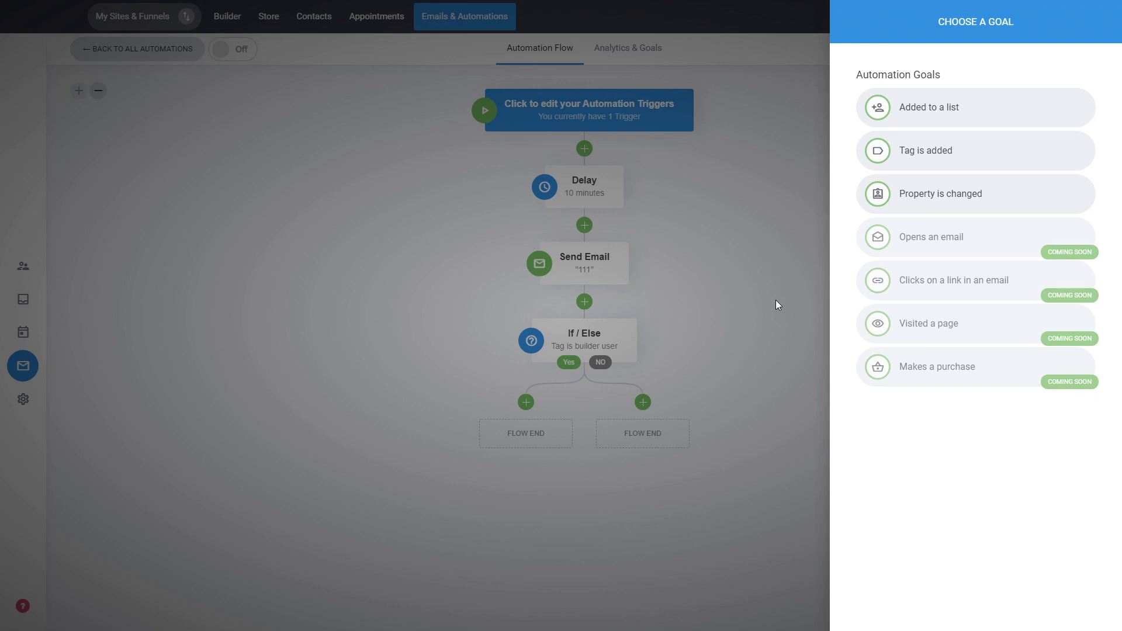
{"action": "left_click", "coordinate": [919, 154]}
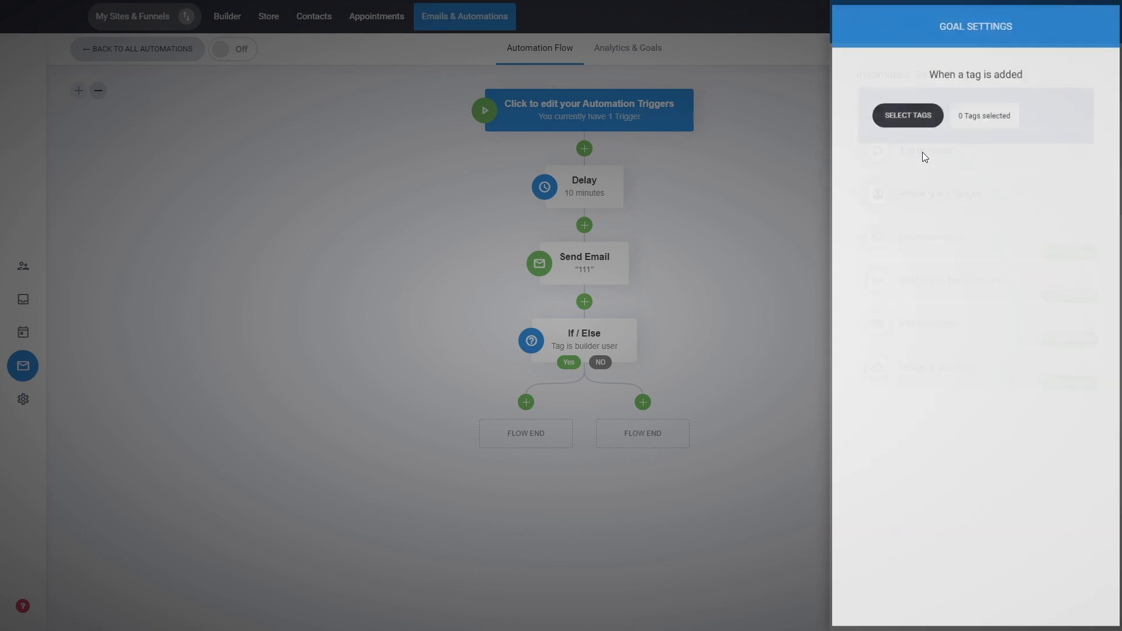
{"action": "left_click", "coordinate": [919, 115]}
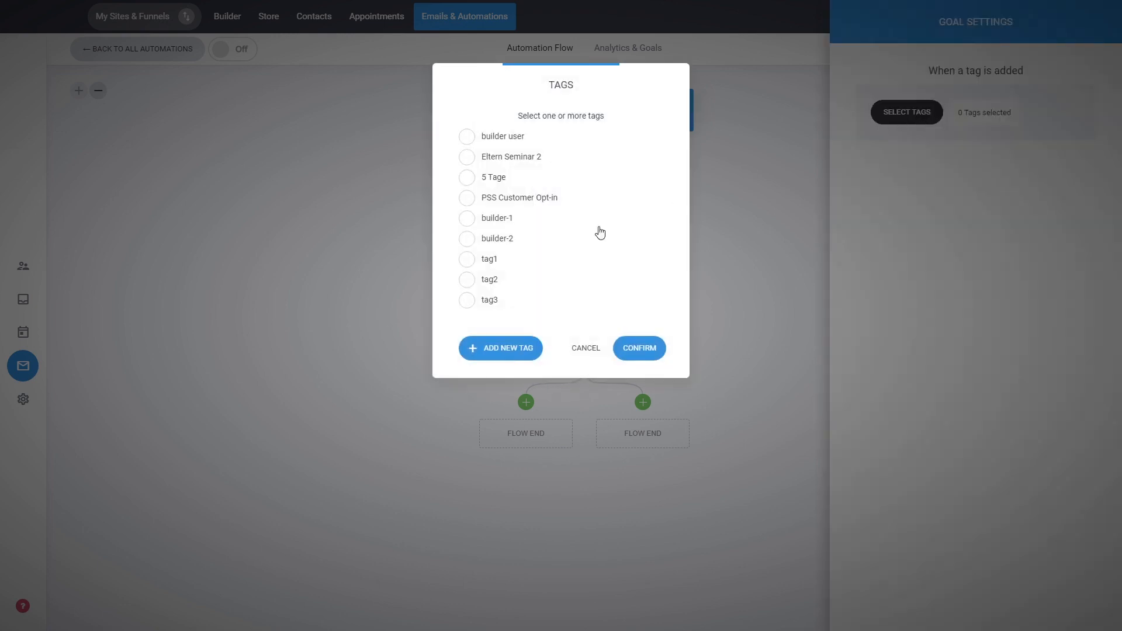
{"action": "left_click", "coordinate": [511, 351]}
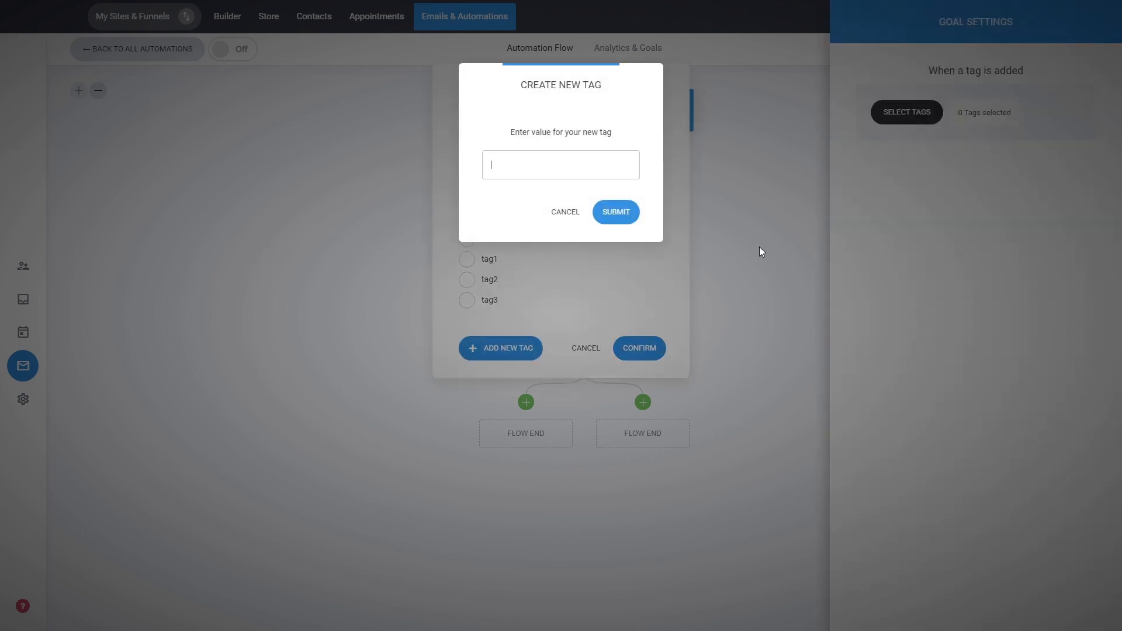
{"action": "type", "text": "Purchased"}
{"action": "left_click", "coordinate": [614, 214]}
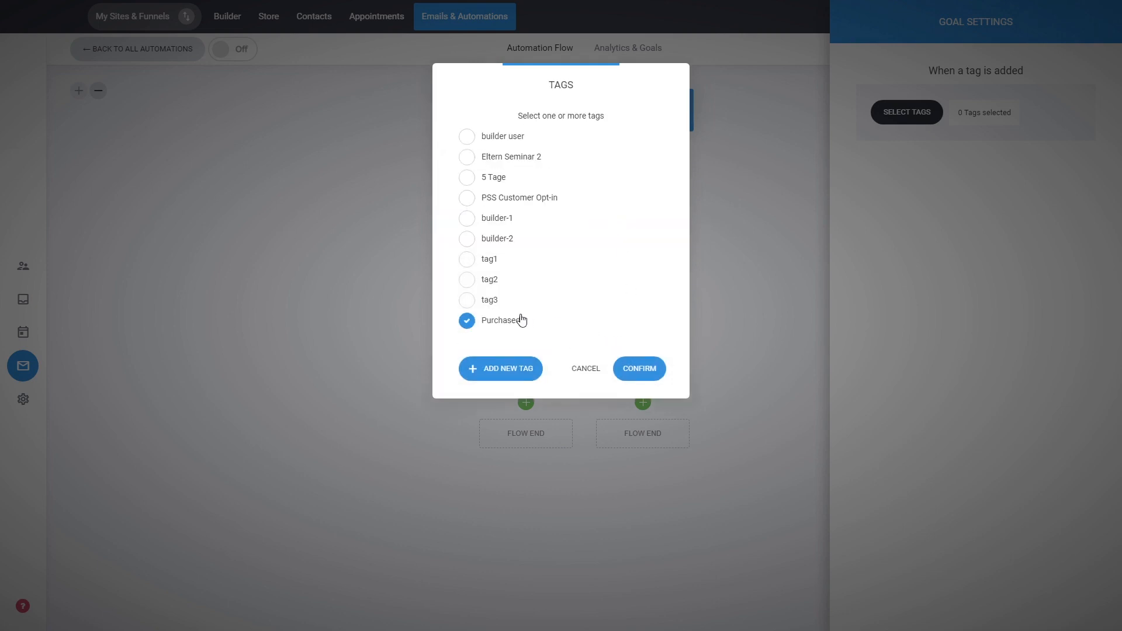
{"action": "left_click", "coordinate": [641, 368]}
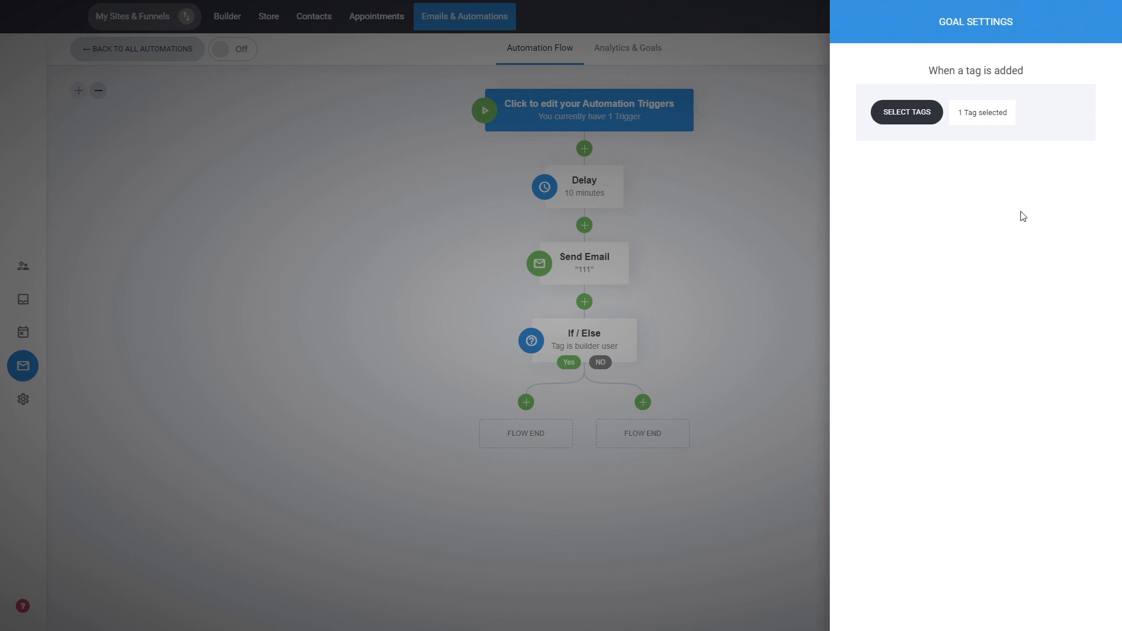
{"action": "left_click", "coordinate": [763, 247]}
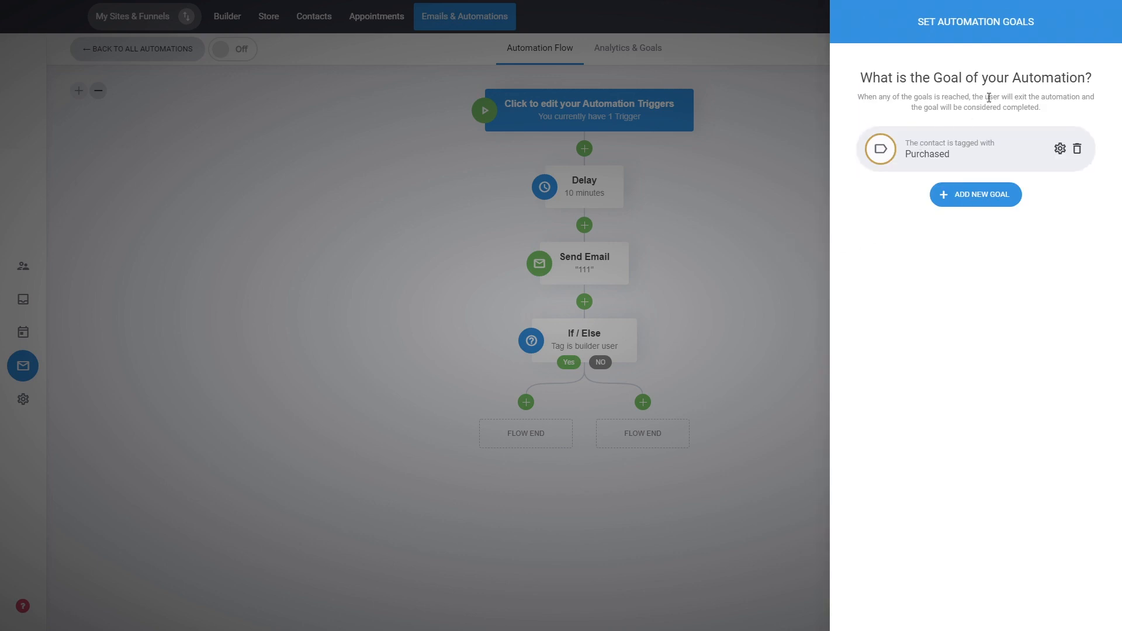
Look over the goal types available for an additional goal and close the automation goals
{"action": "left_click", "coordinate": [963, 201]}
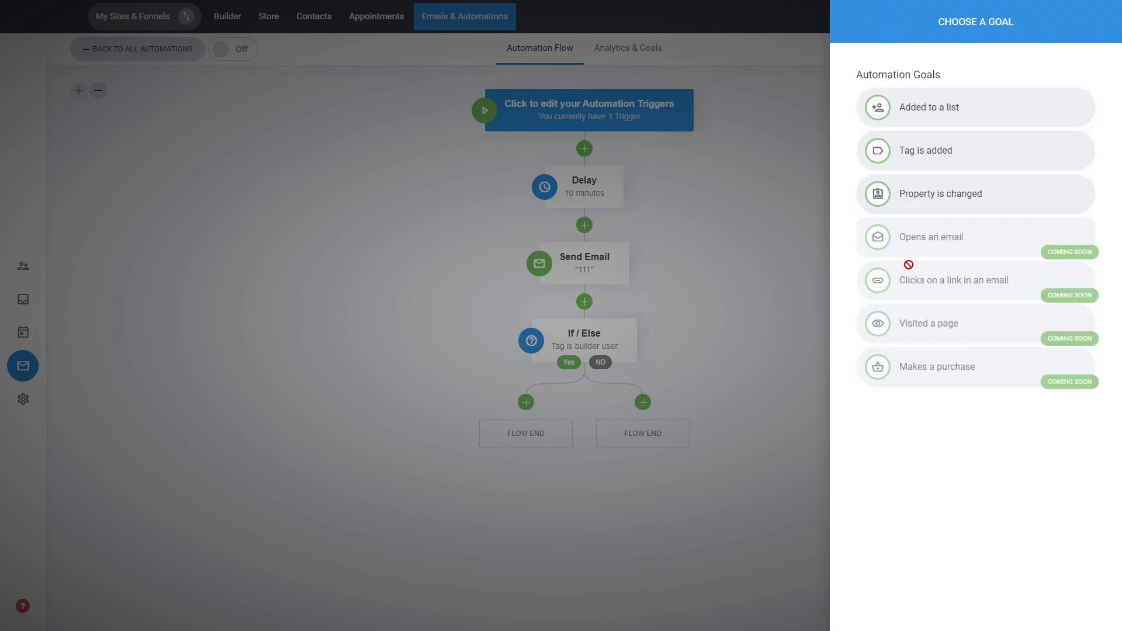
{"action": "left_click", "coordinate": [744, 251]}
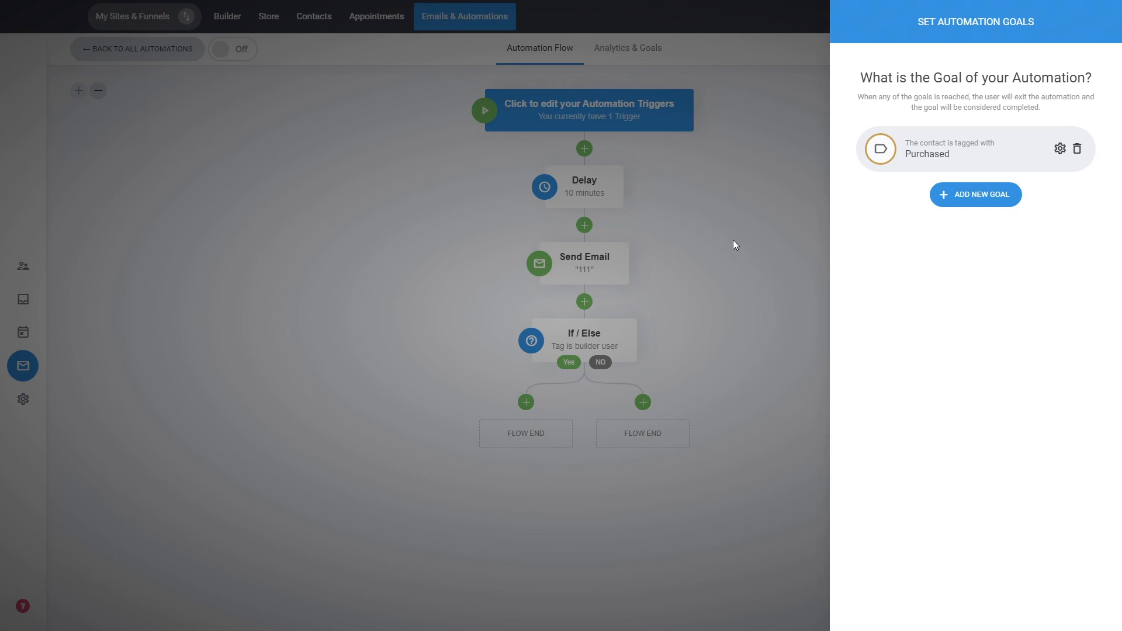
{"action": "left_click", "coordinate": [734, 242]}
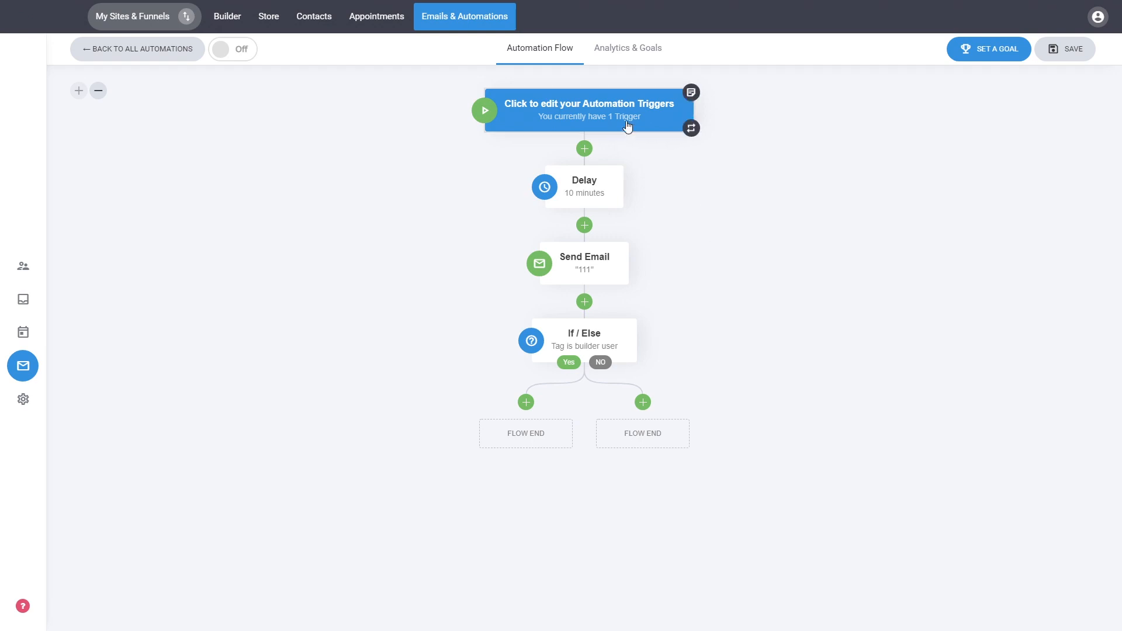
Examine the automation's analytics and check its goal from the analytics view
{"action": "left_click", "coordinate": [620, 63]}
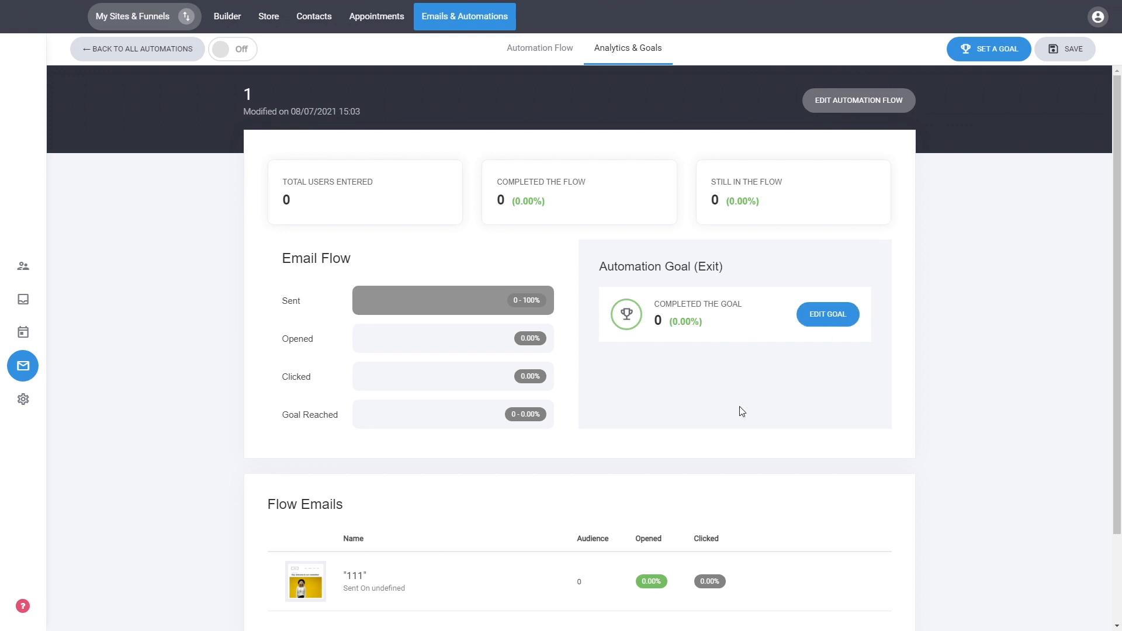
{"action": "left_click", "coordinate": [823, 324]}
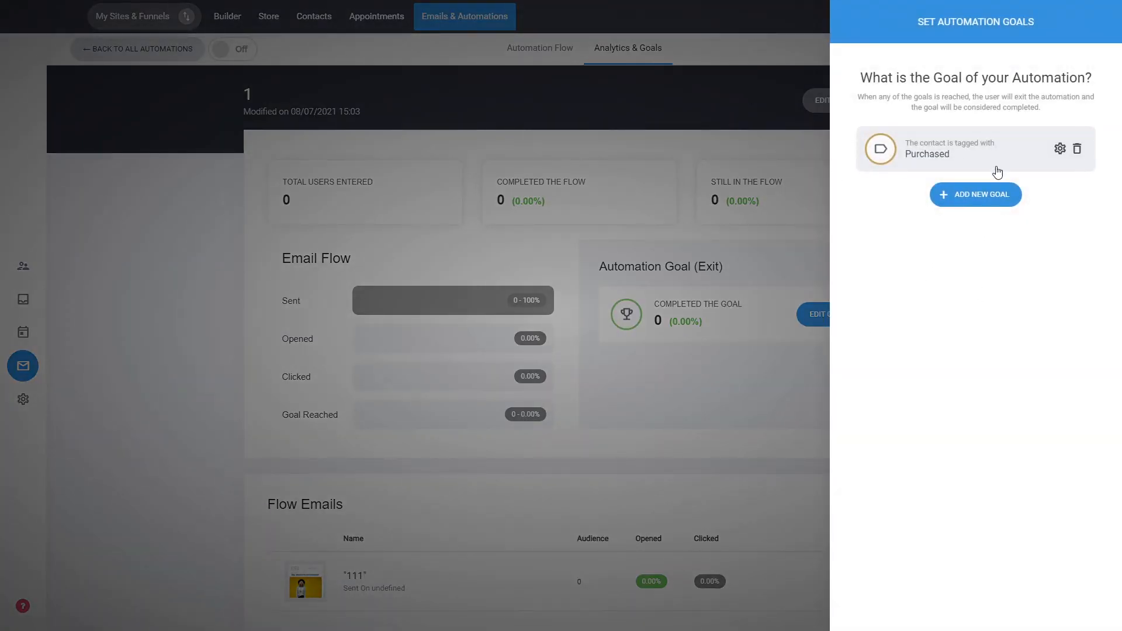
{"action": "left_click", "coordinate": [727, 384]}
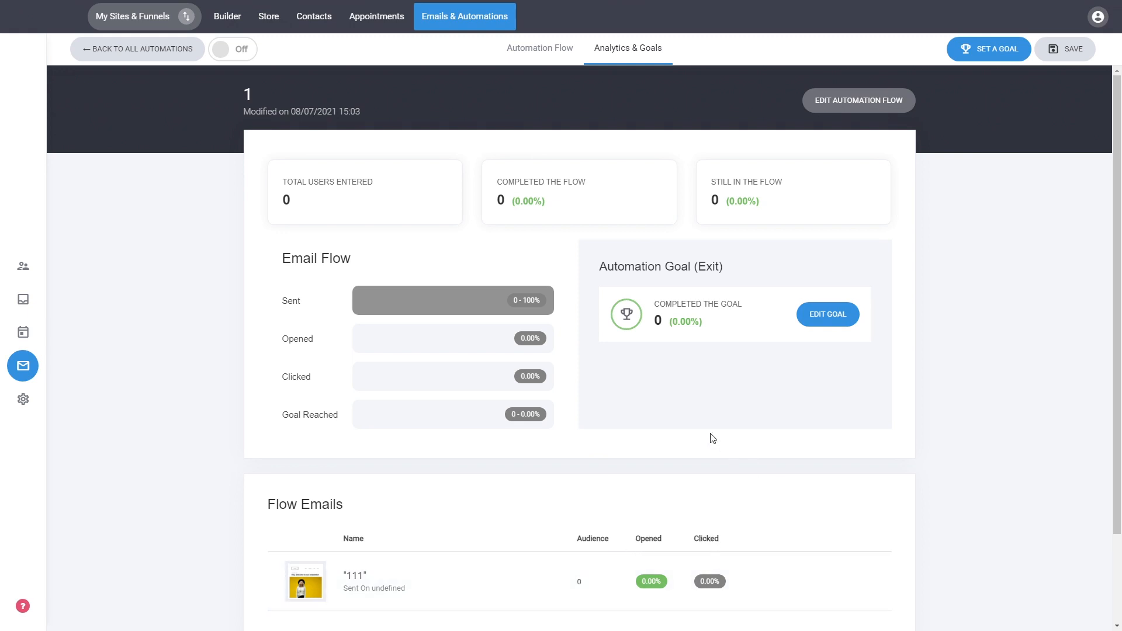
Return to the automation flow, turn the automation on and go back to the list of all automations
{"action": "left_click", "coordinate": [866, 108]}
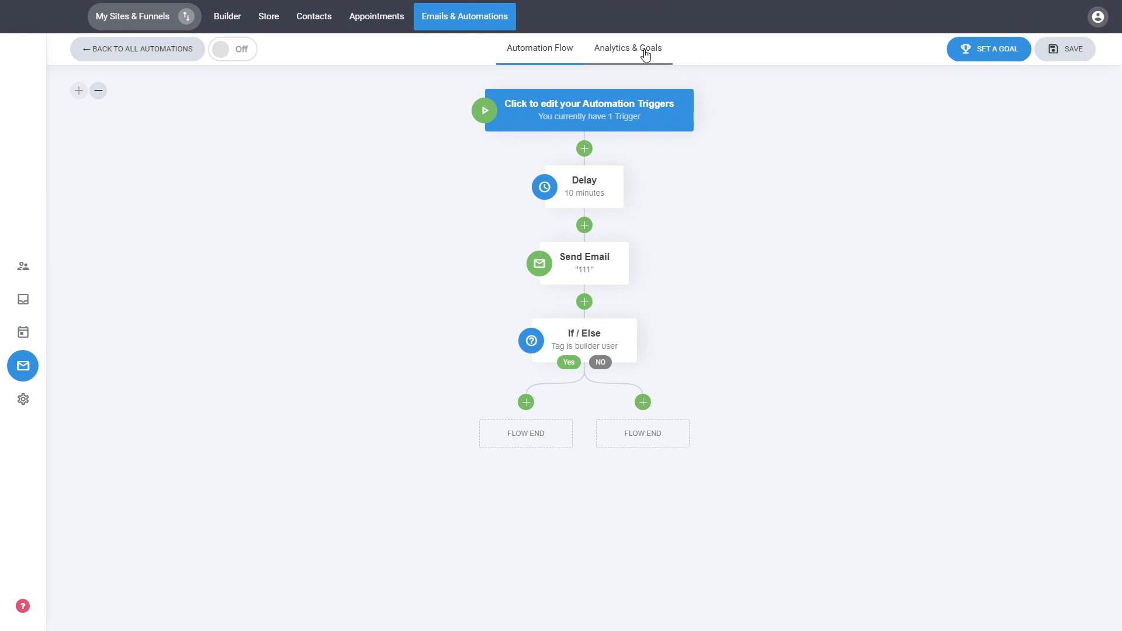
{"action": "left_click", "coordinate": [238, 52]}
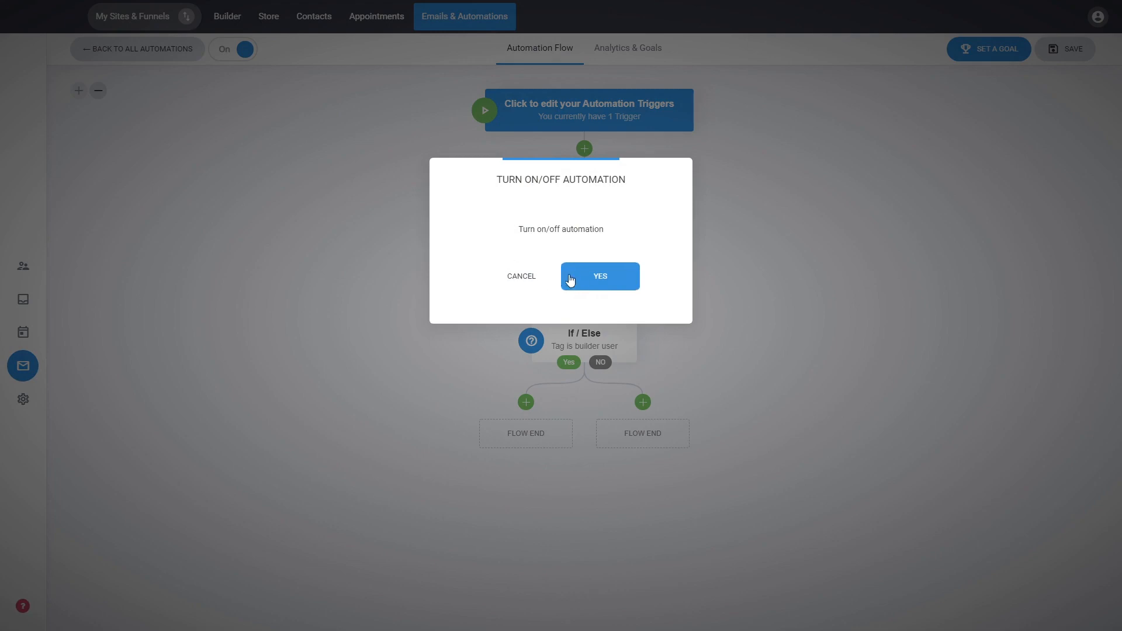
{"action": "left_click", "coordinate": [602, 277]}
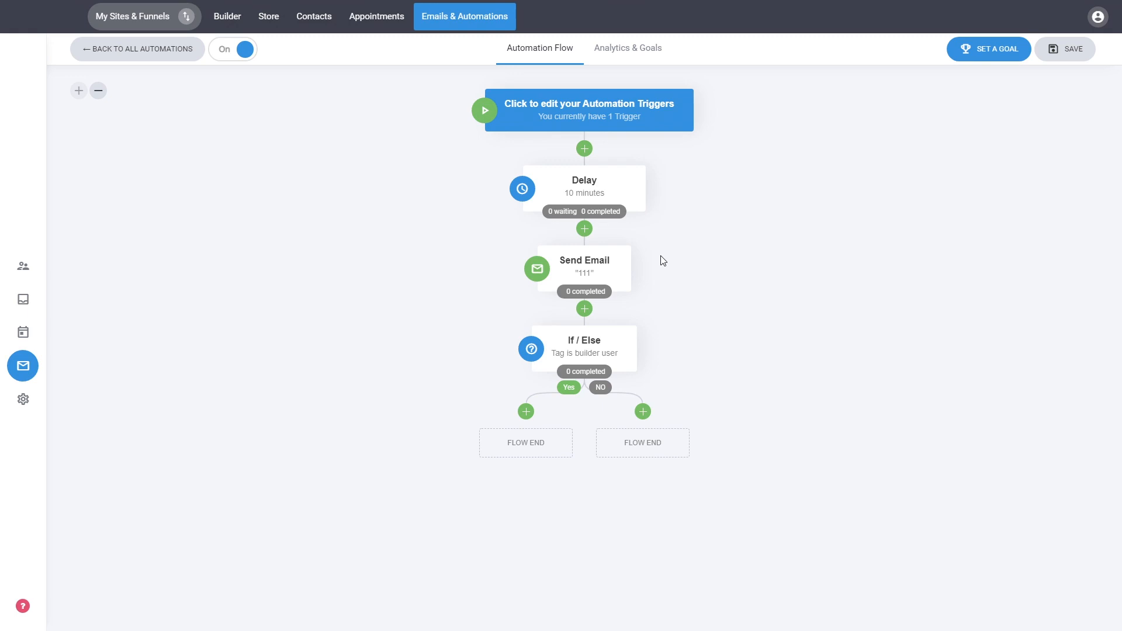
{"action": "left_click", "coordinate": [186, 56]}
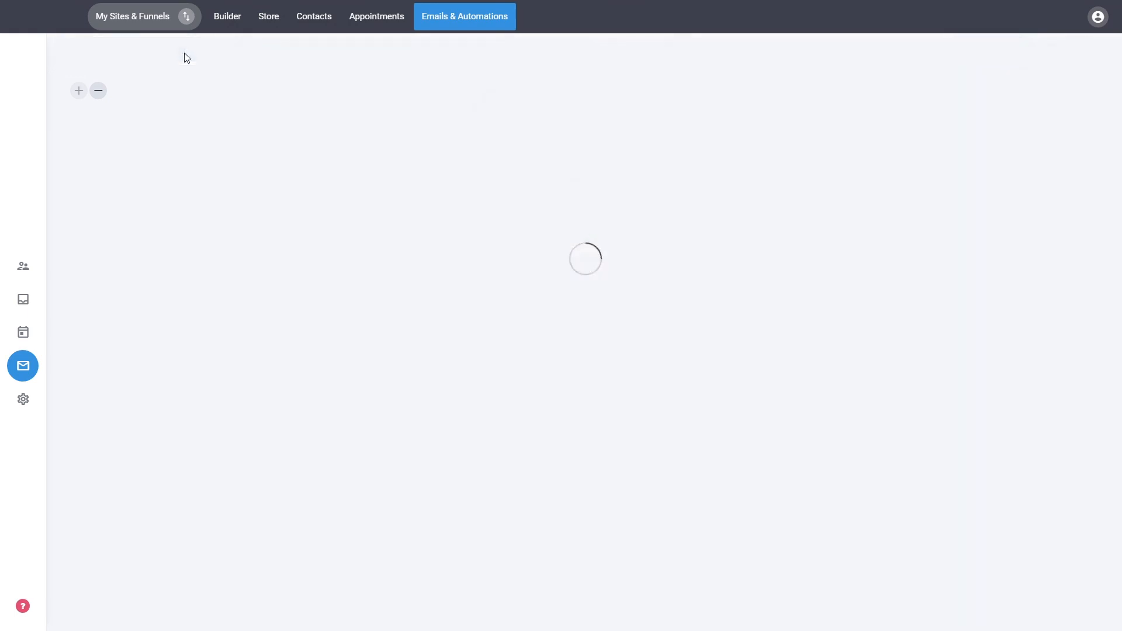